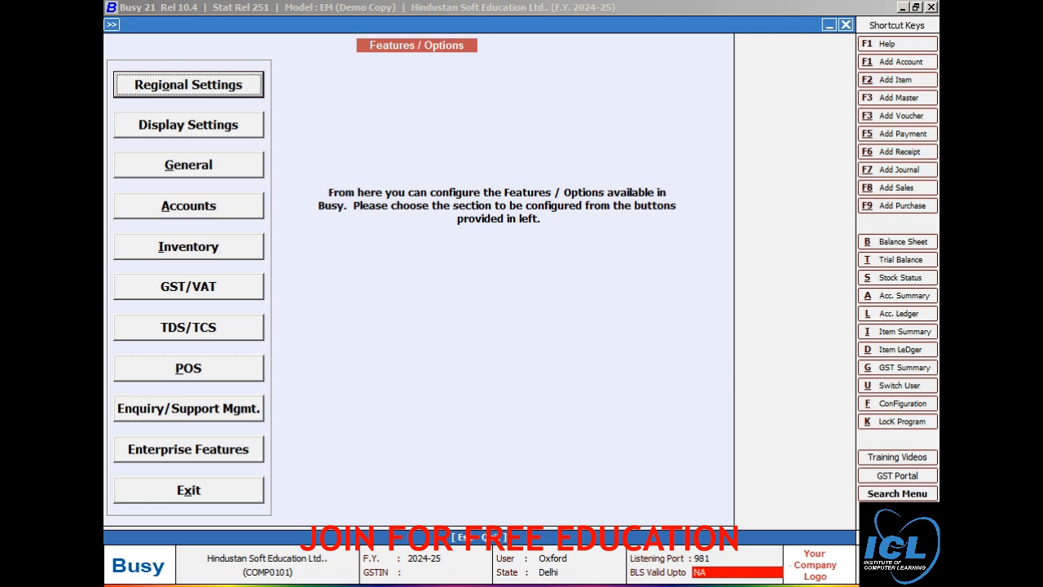
Step: Save the Inventory feature options and back out of Features / Options and Configuration
key(i)
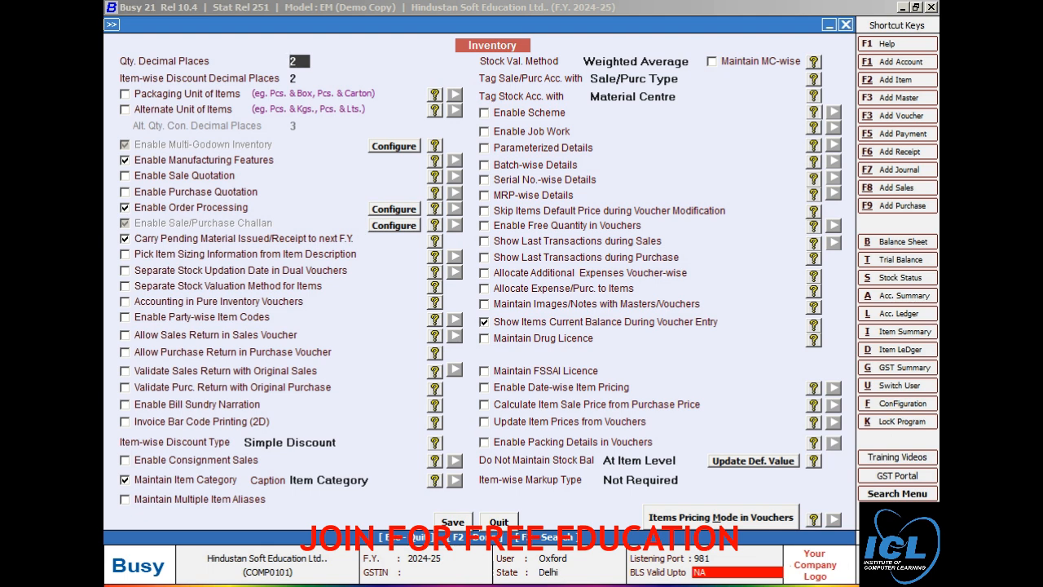
key(F2)
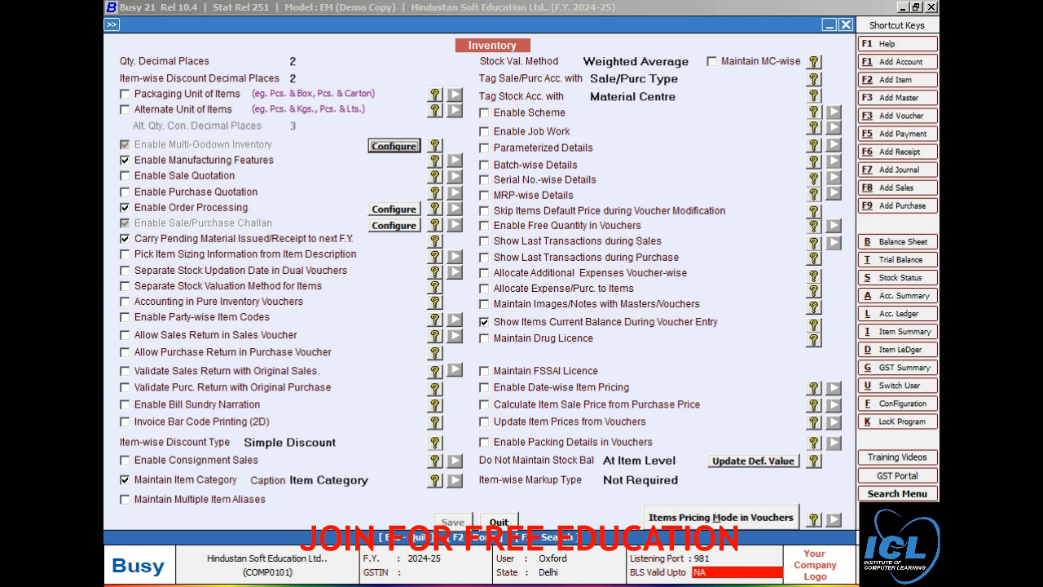
key(Escape)
key(Escape)
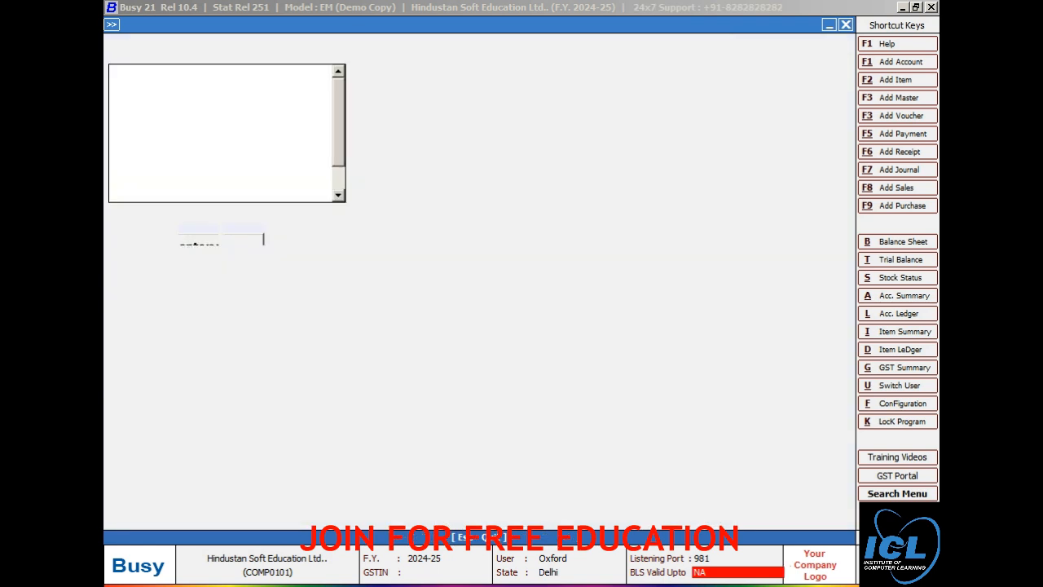
key(Escape)
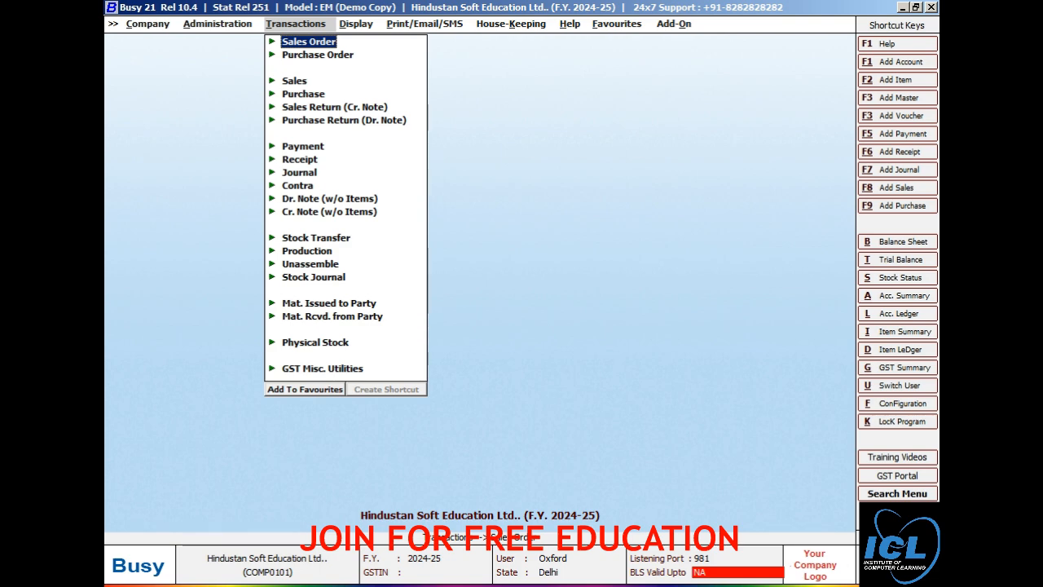
Step: Add sales order 01212 with Local-Exempt sale type and start a new party account
key(Return)
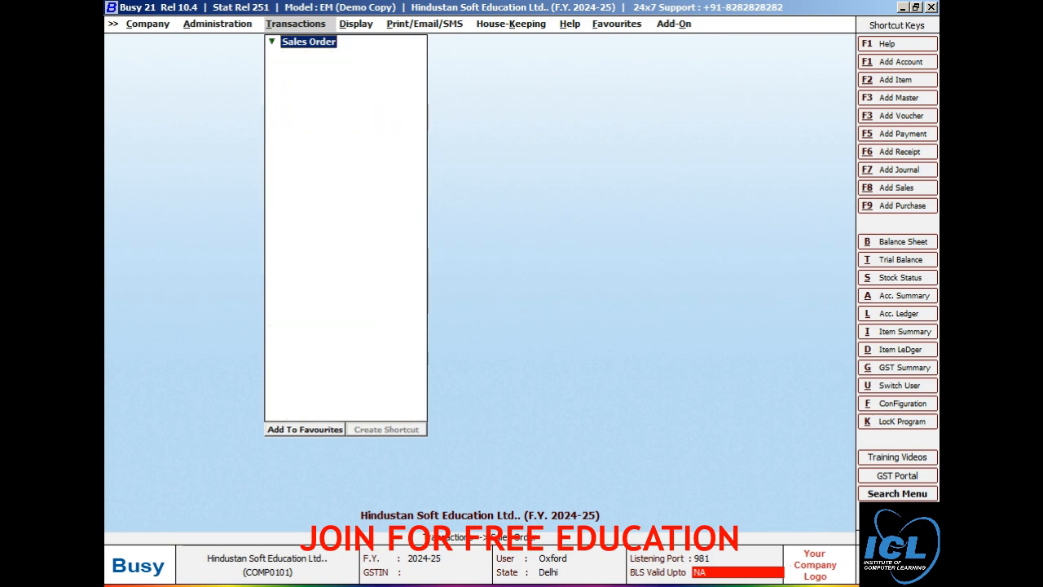
key(Return)
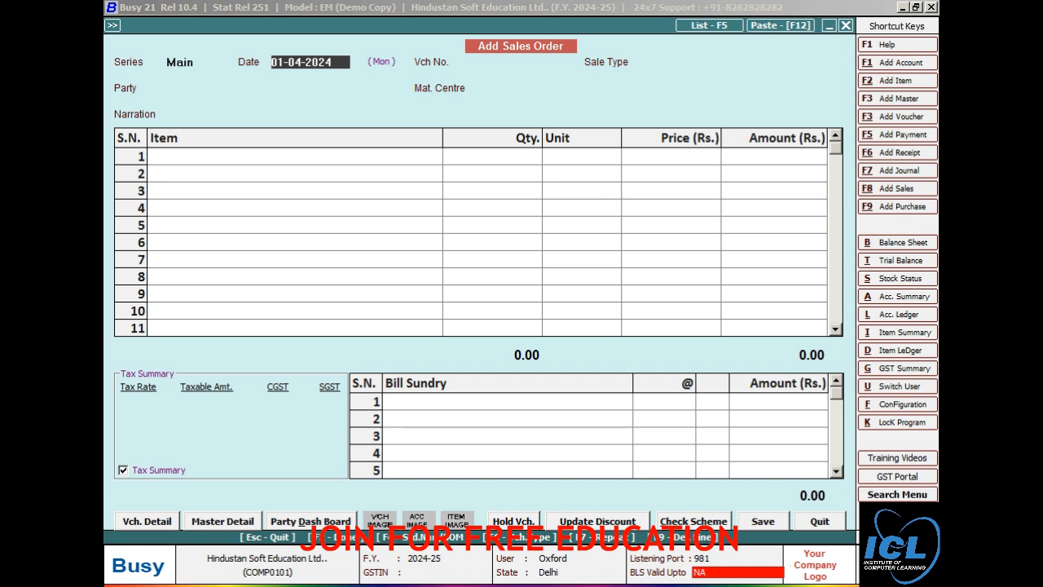
key(Return)
text(01212)
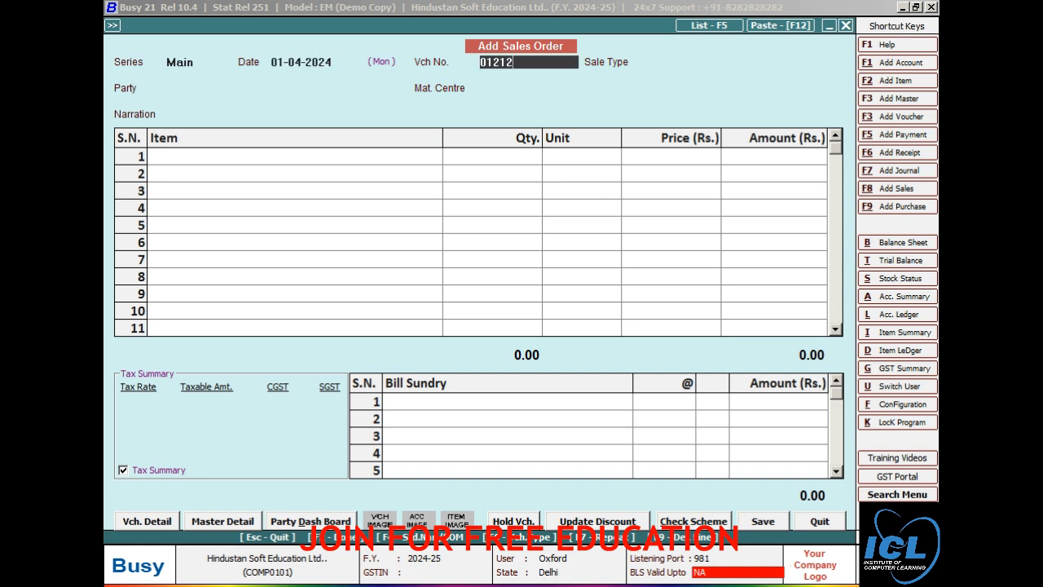
key(Return)
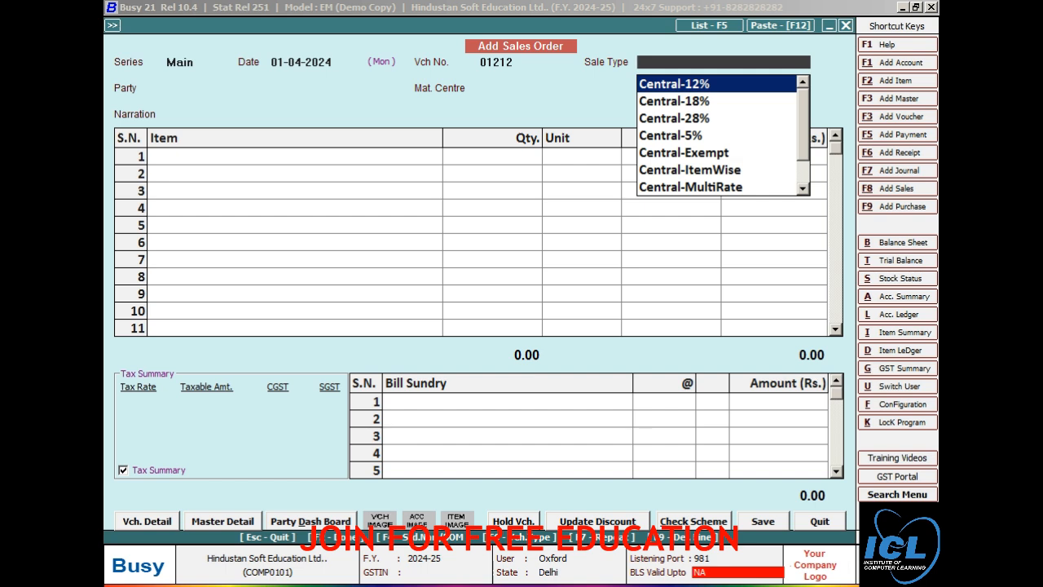
key(l)
key(Down)
key(Down)
key(Down)
key(Down)
key(Return)
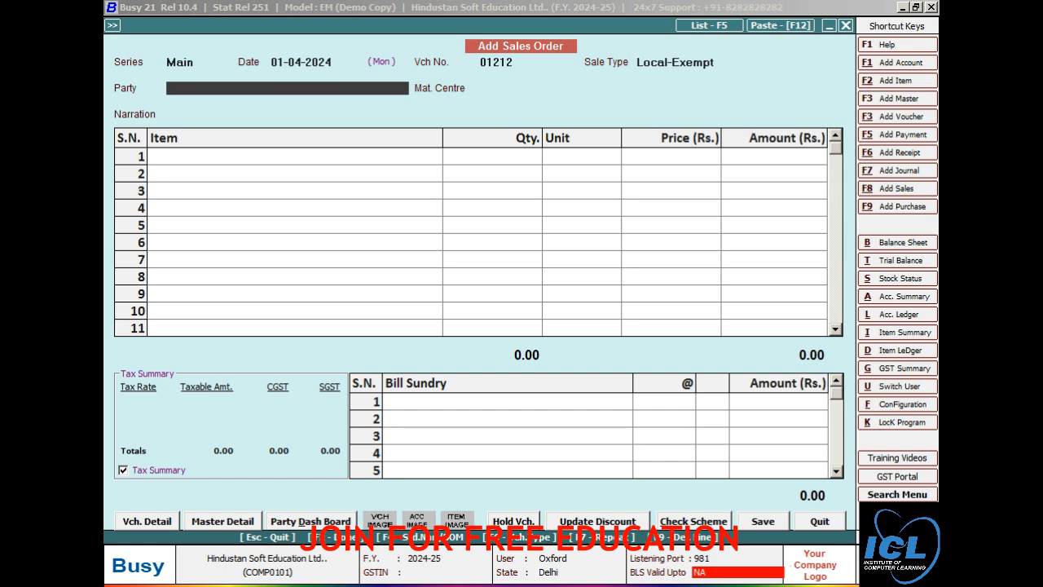
key(F3)
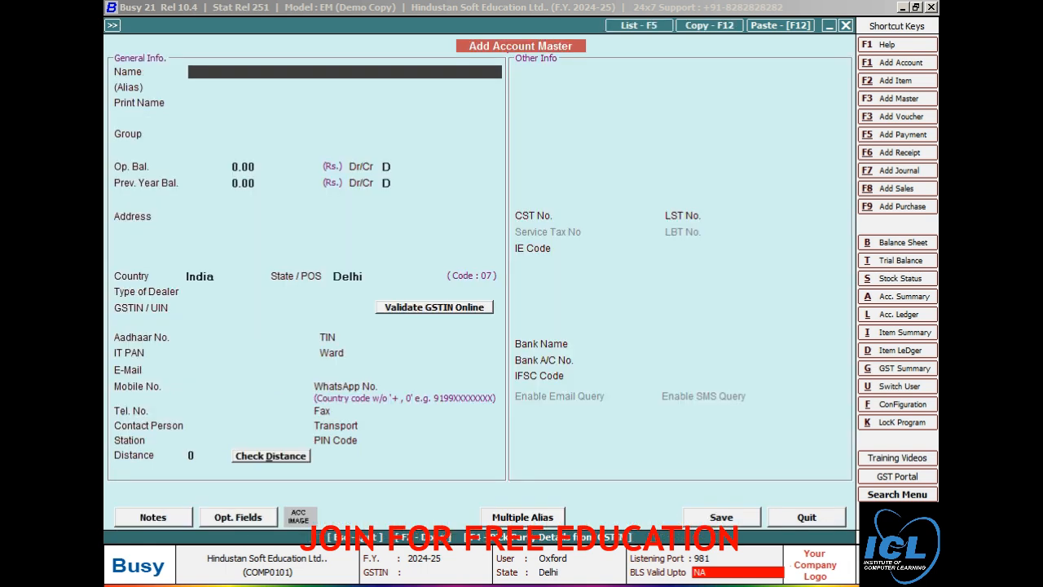
Step: Enter the customer's name and place the account under Sundry Debtors
key(Return)
key(Return)
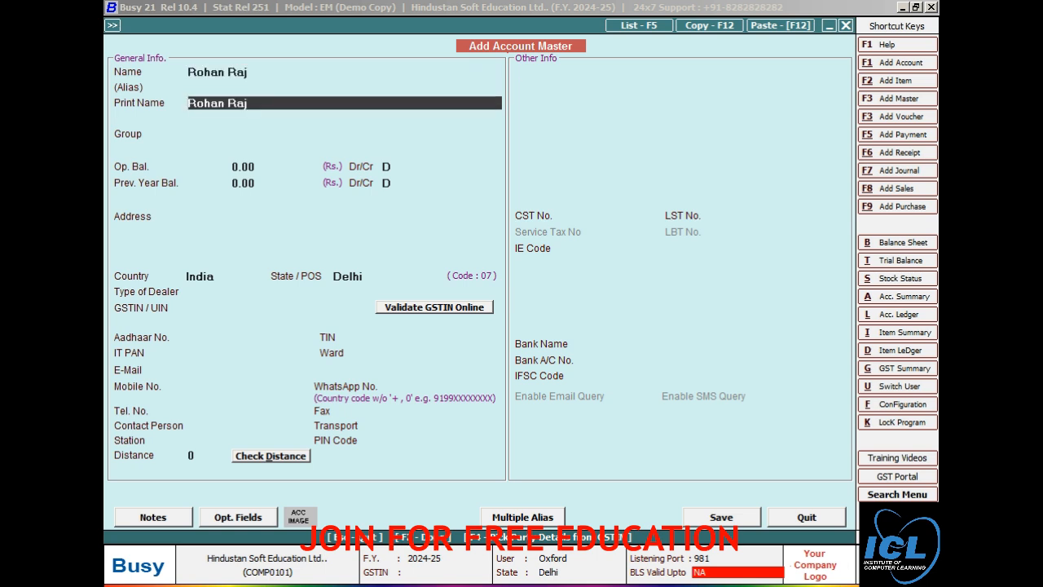
key(Return)
text(s)
key(Down)
key(Down)
key(Down)
key(Down)
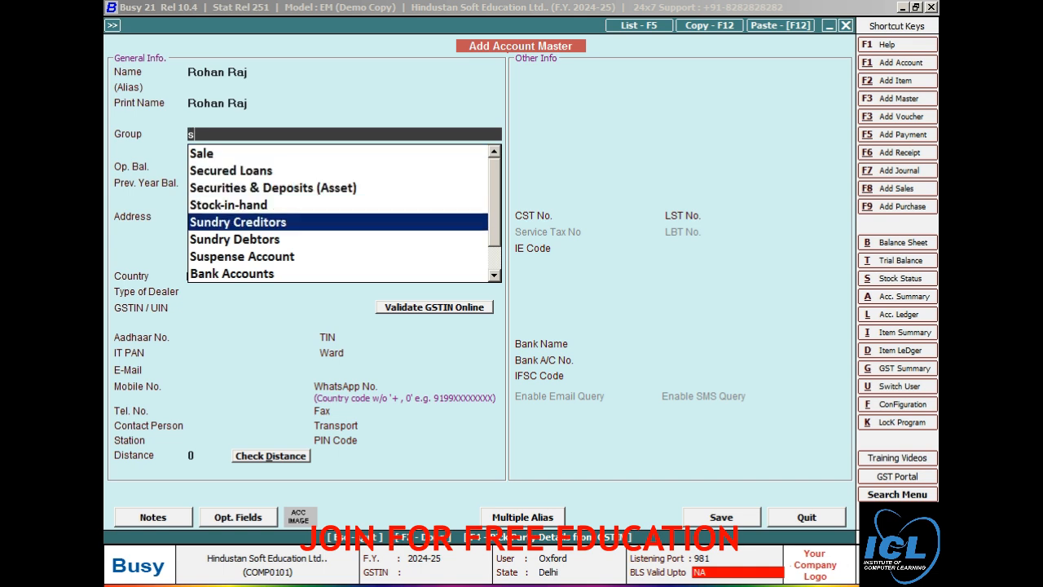
key(Down)
key(Return)
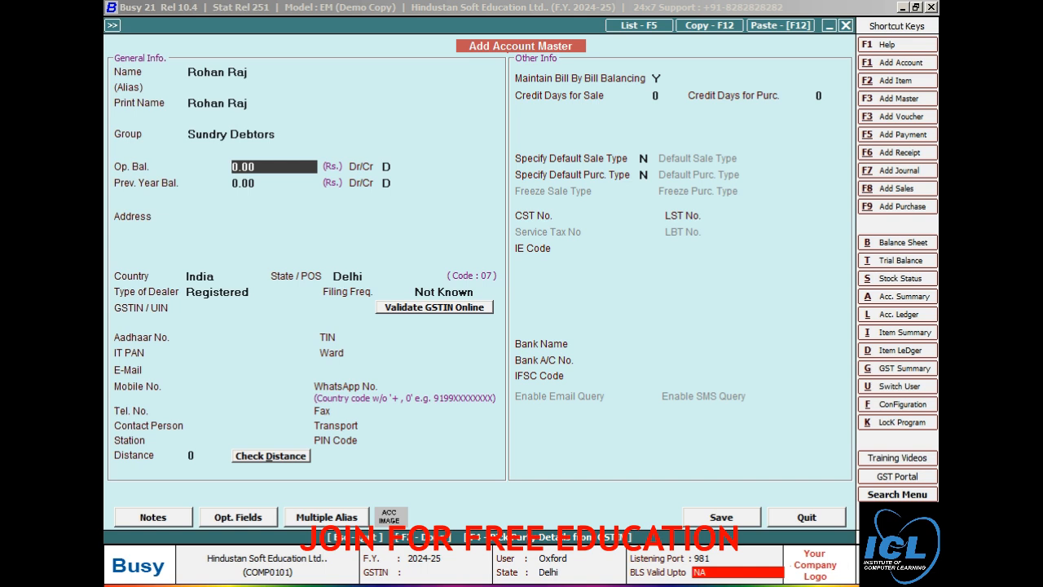
Step: Accept the Delhi state defaults, leave GSTIN blank, confirm Un-Registered, and save the account
key(Return)
key(Return)
key(Return)
key(Return)
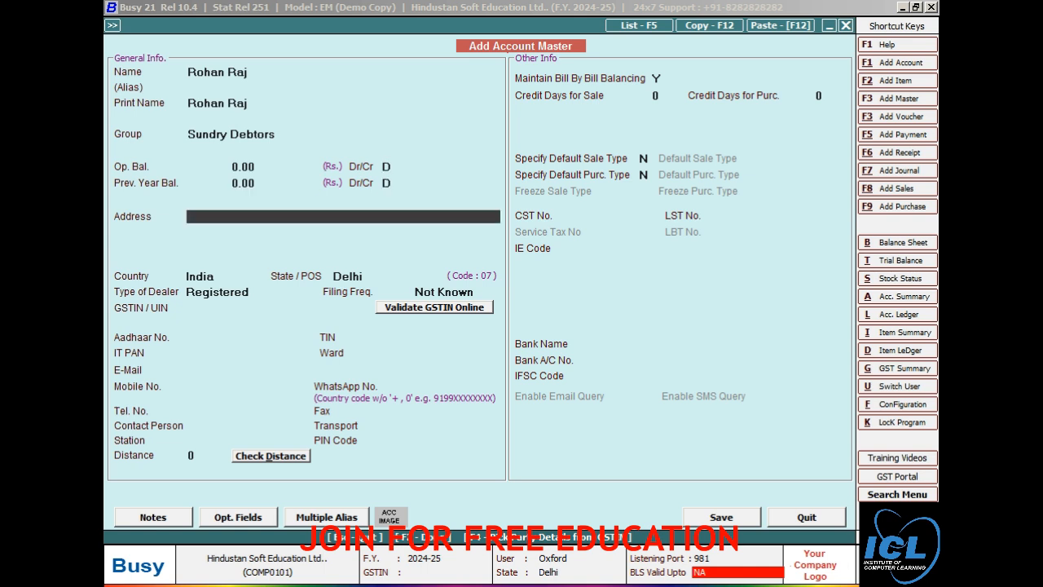
key(Return)
key(Return)
key(Return)
key(Return)
key(Return)
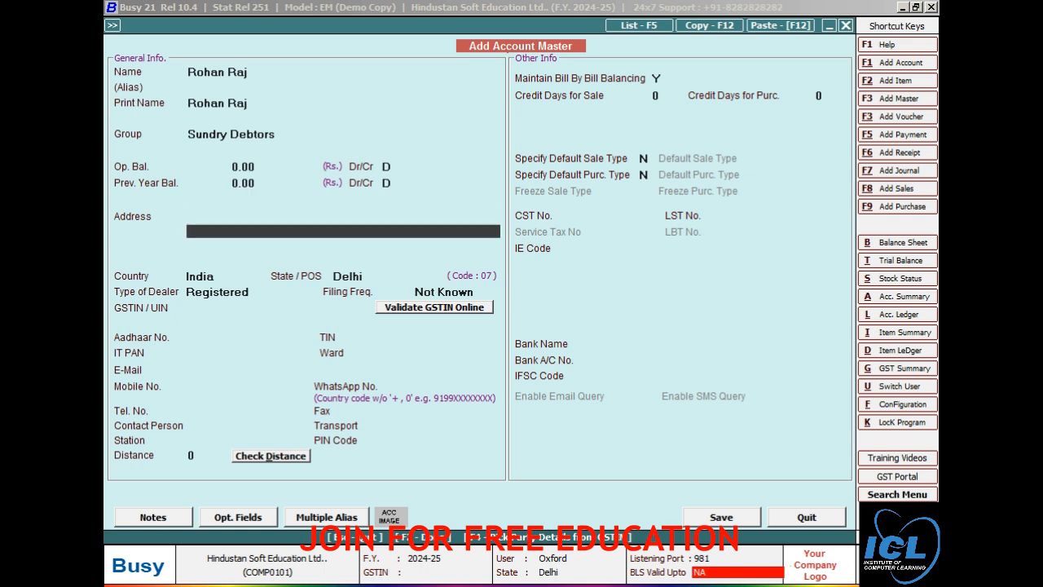
key(Return)
key(Return)
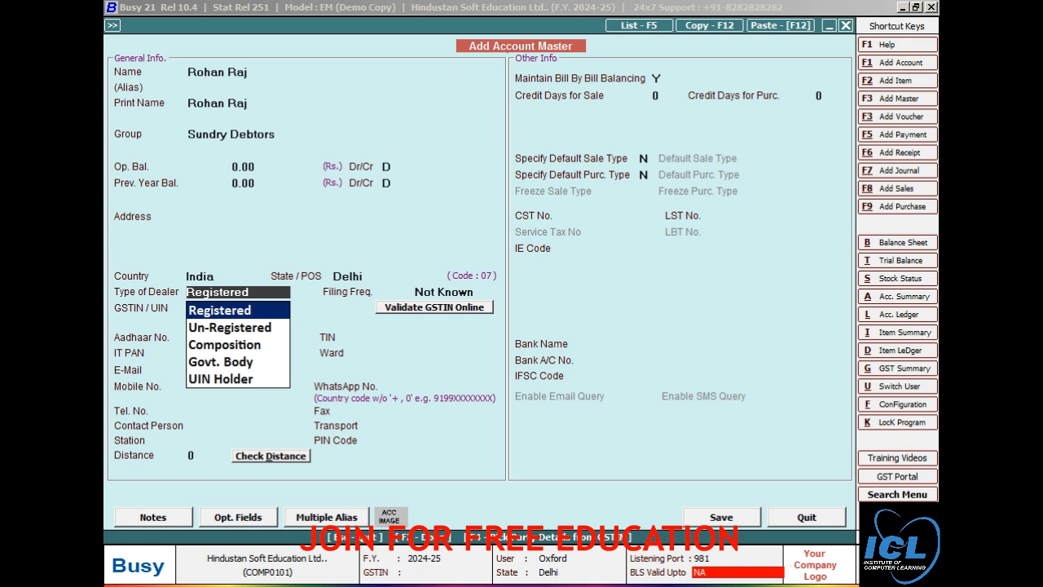
key(Return)
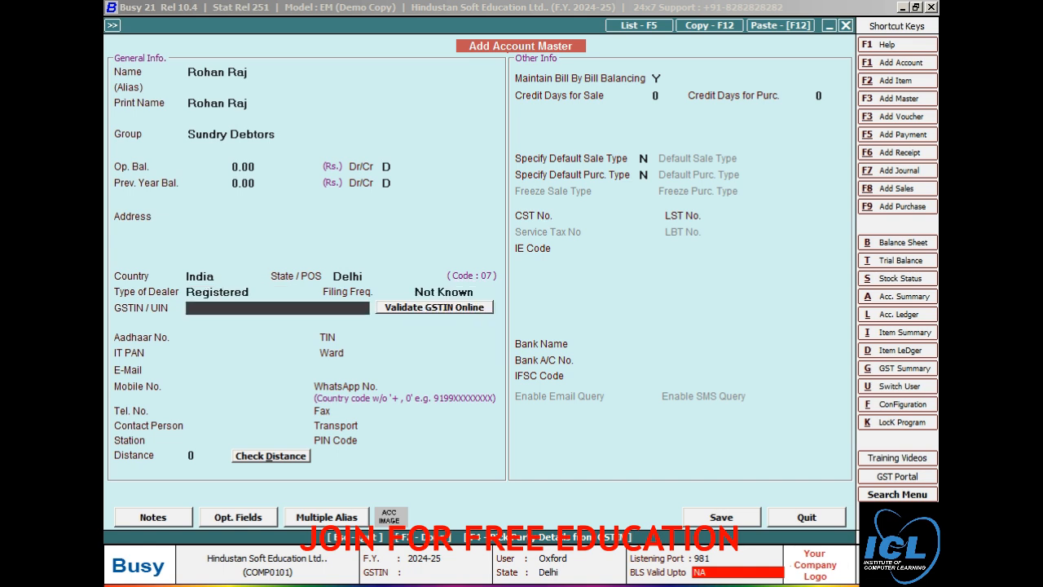
key(Return)
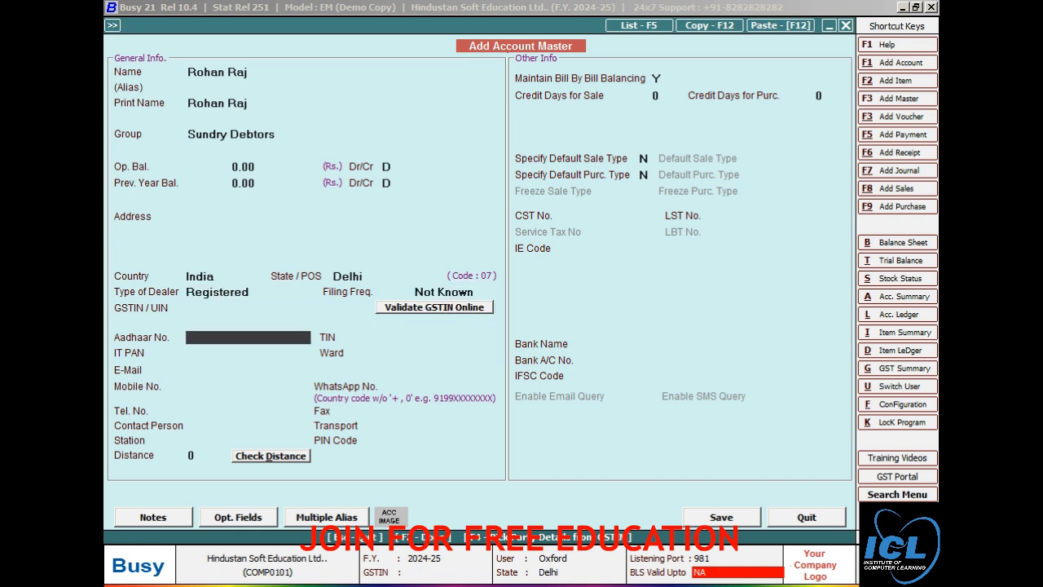
key(F2)
key(Left)
key(Return)
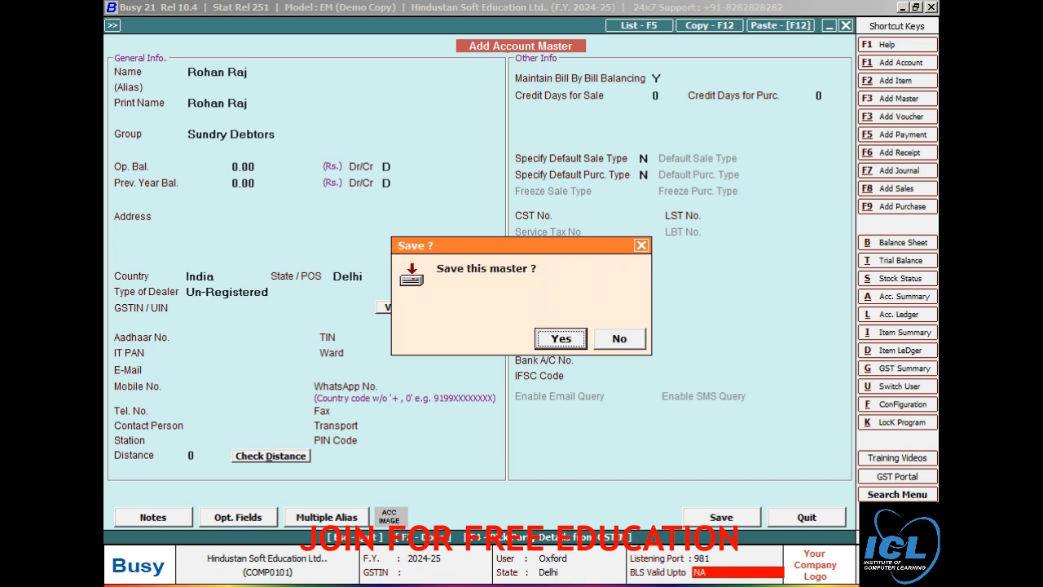
key(Return)
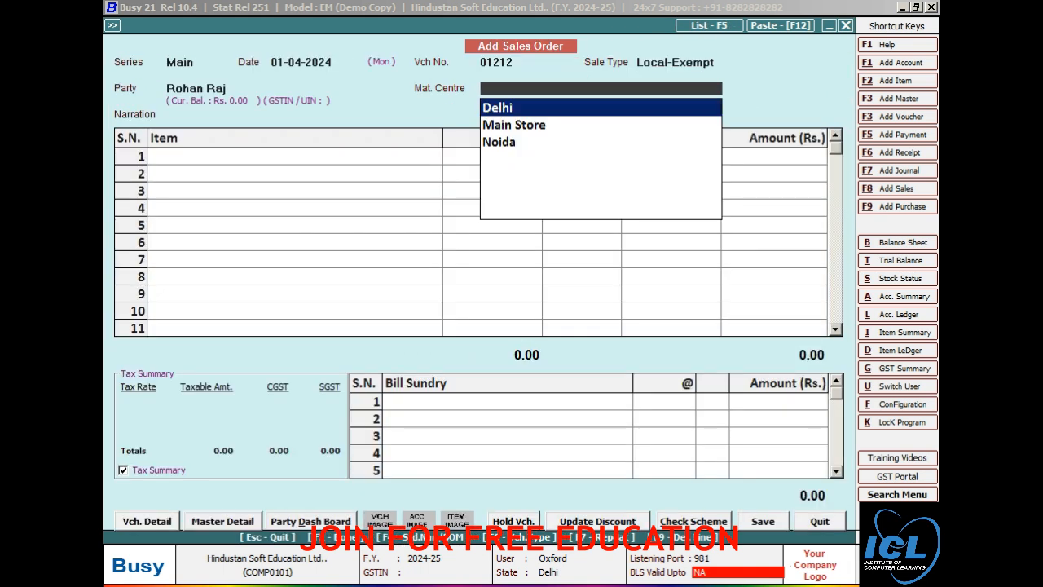
Step: Set Delhi as material centre and put Ac in the first item row
key(Return)
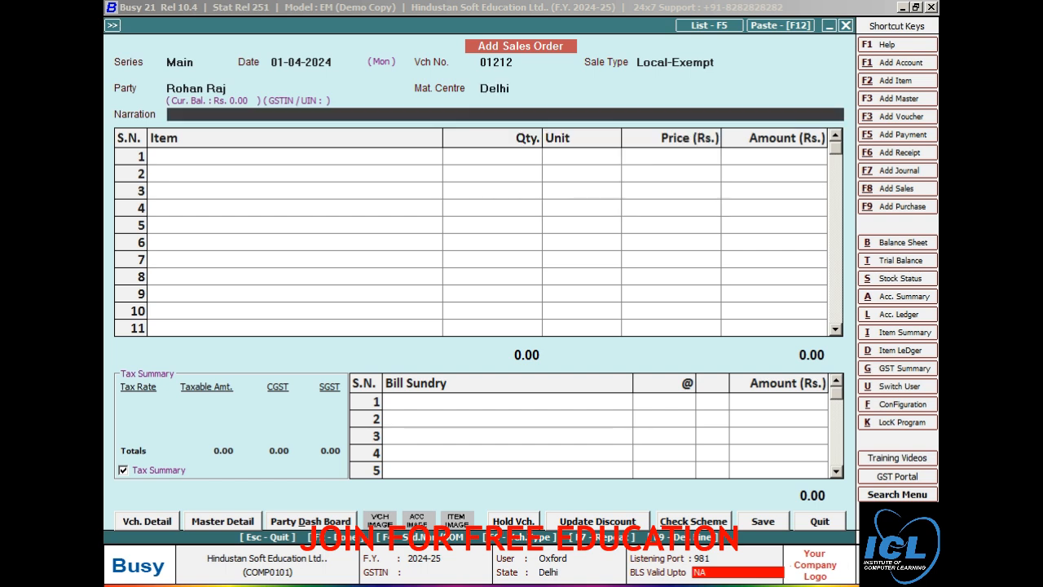
key(Return)
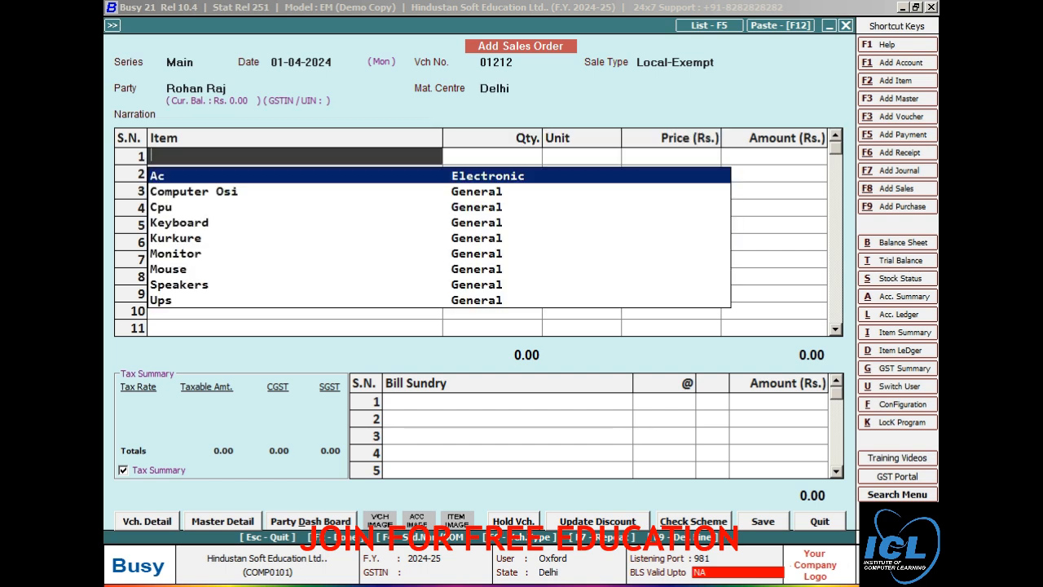
key(Down)
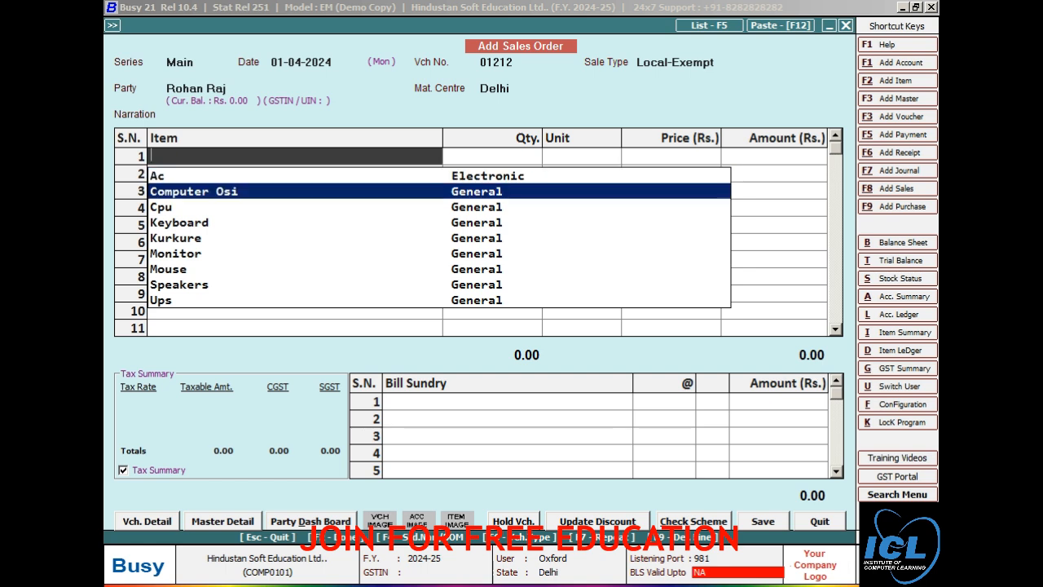
key(Down)
key(Down)
key(Up)
key(Up)
key(Return)
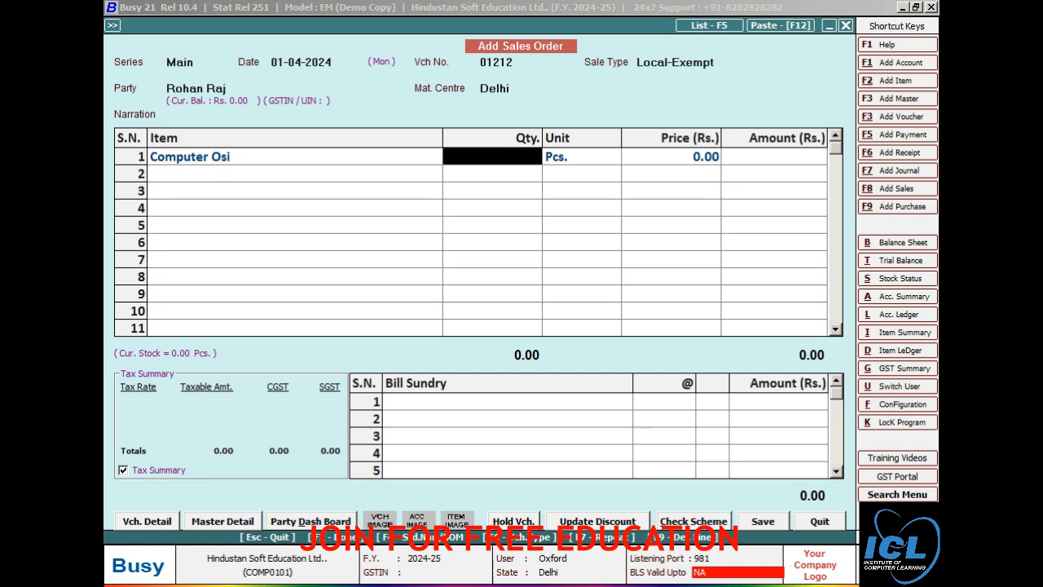
key(Left)
key(space)
key(Down)
key(Down)
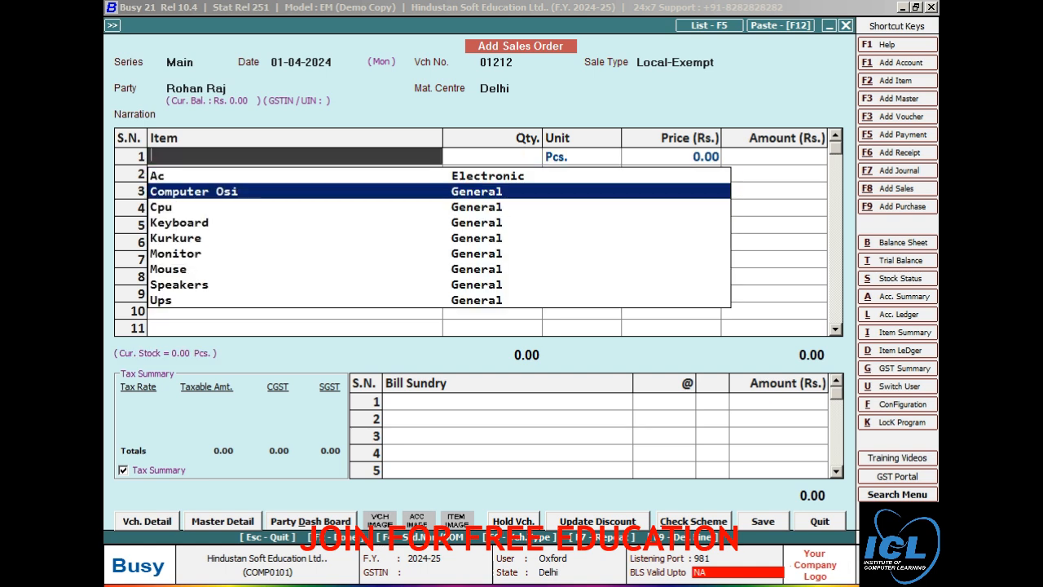
key(Up)
key(Up)
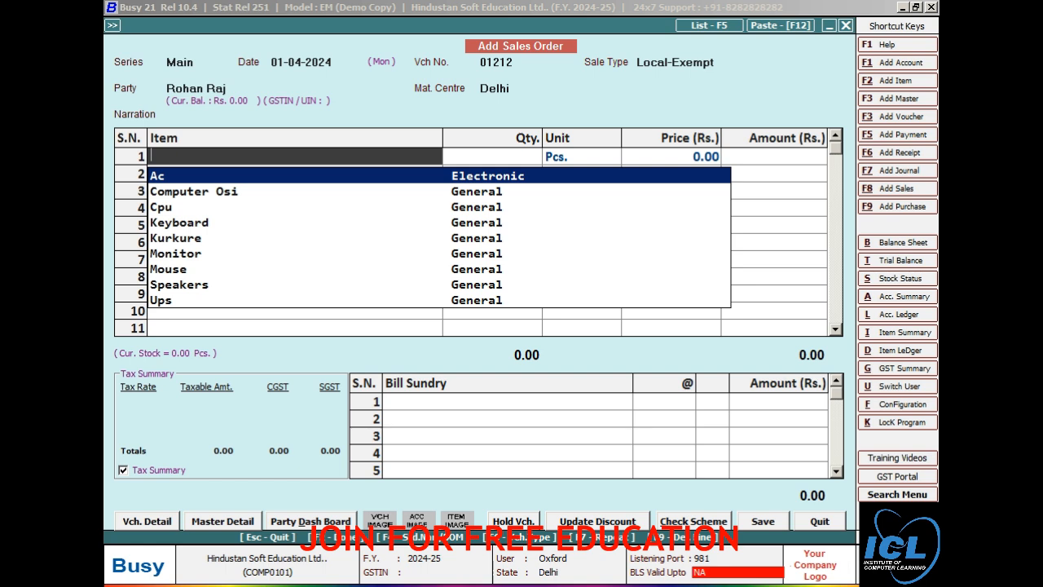
key(Return)
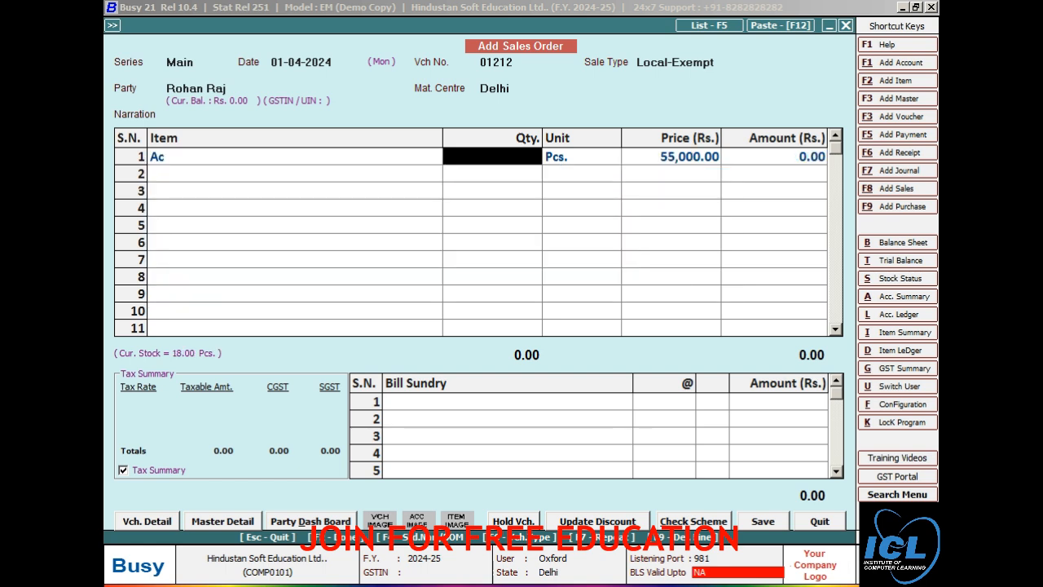
Step: Enter quantity 5 at 55,000 each and save the order totalling 2,75,000
text(5)
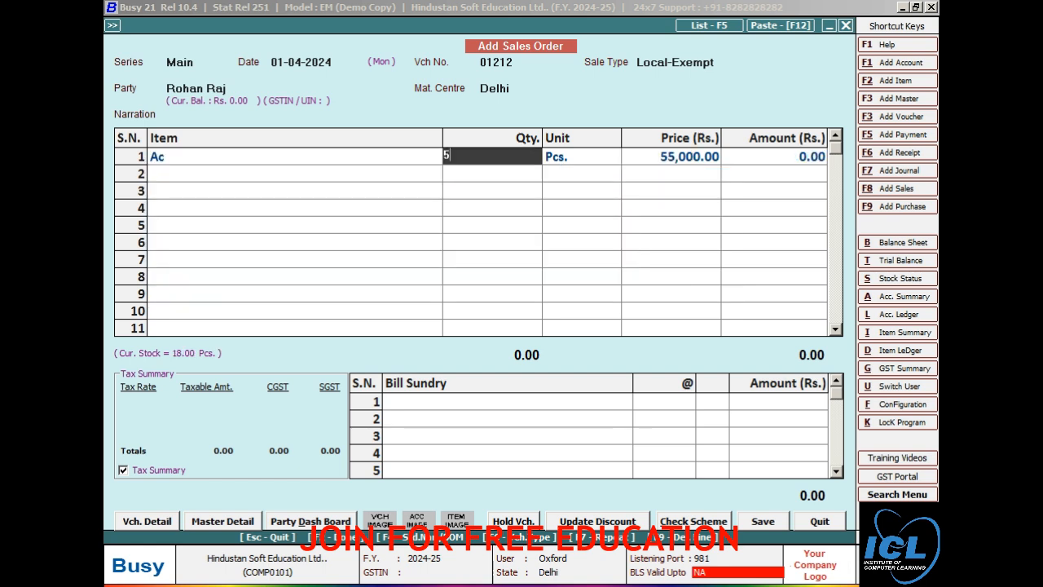
key(Return)
key(Return)
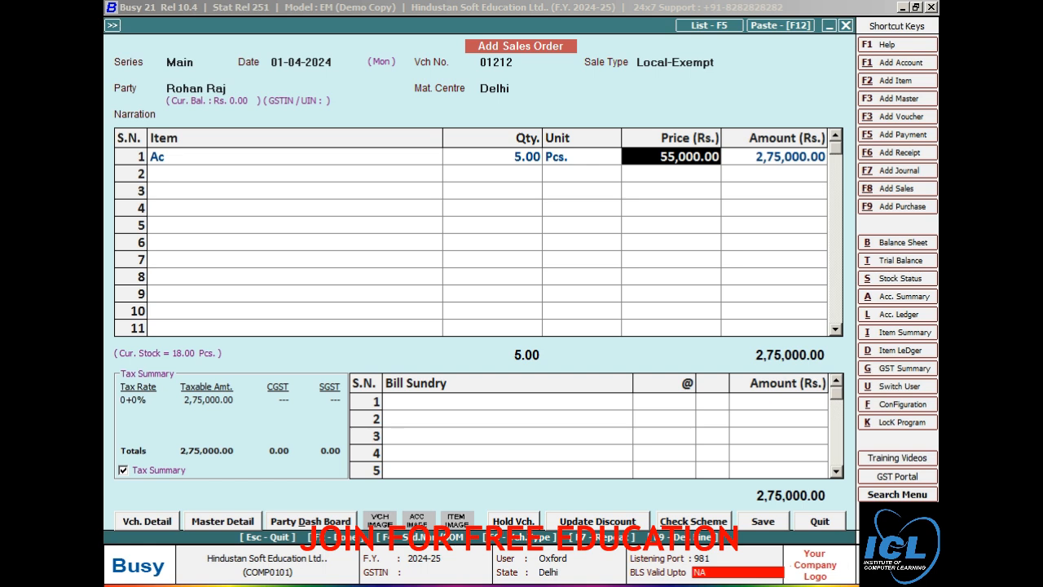
key(Return)
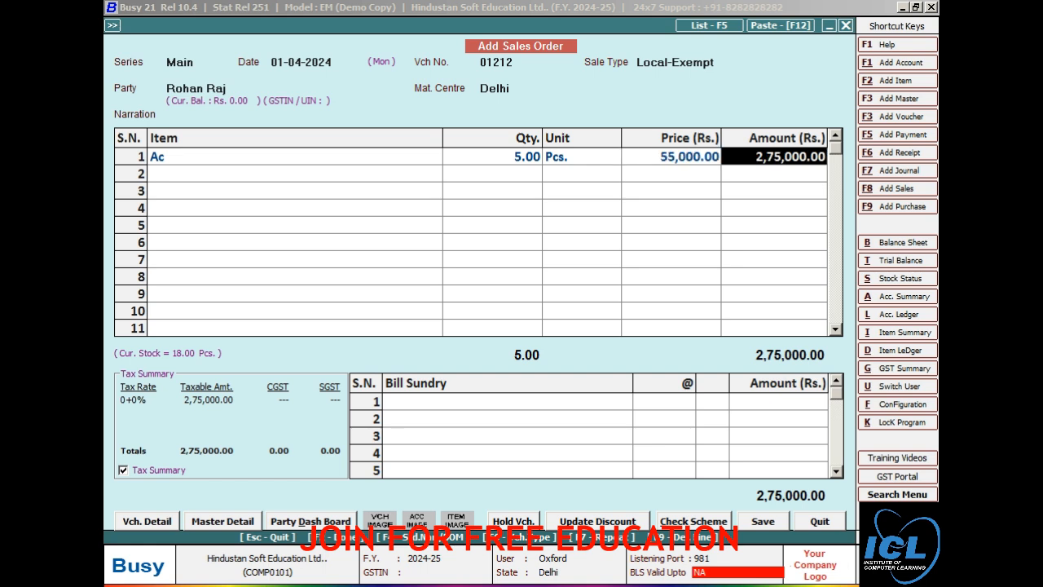
key(Return)
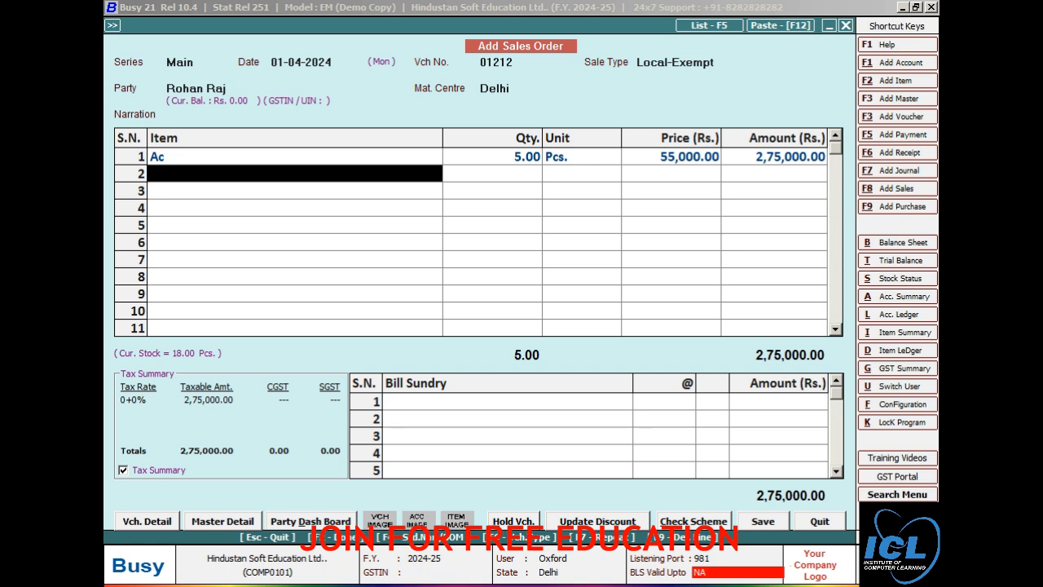
key(F2)
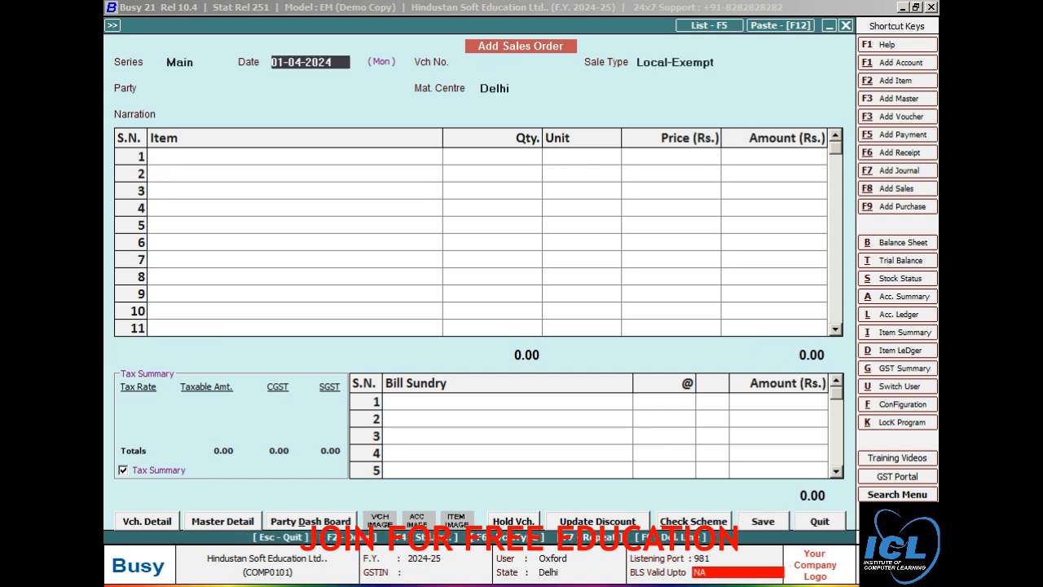
Step: Open the party-wise Pending Sales Orders report for All Items
key(Escape)
key(Return)
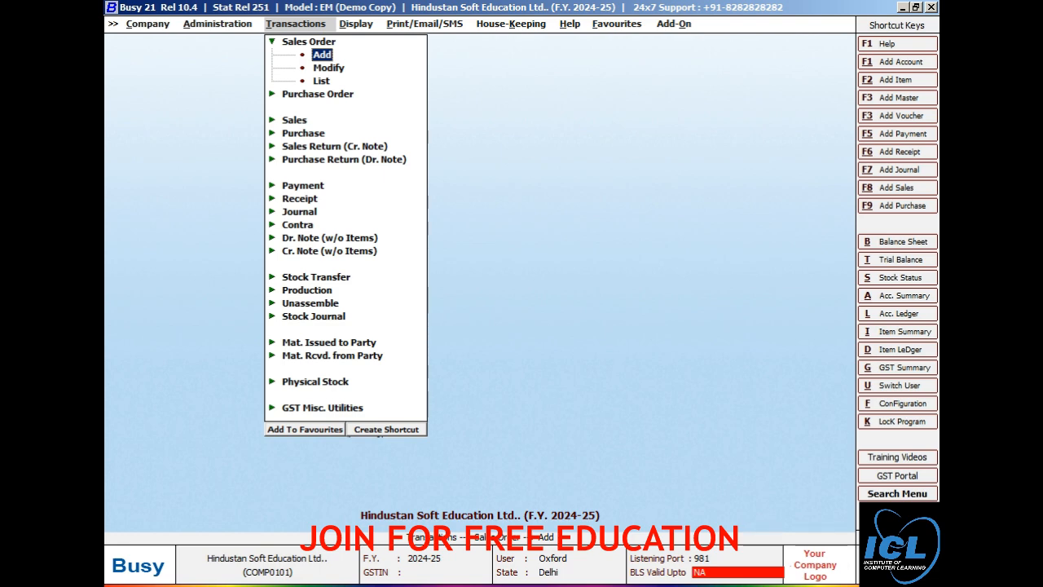
key(Right)
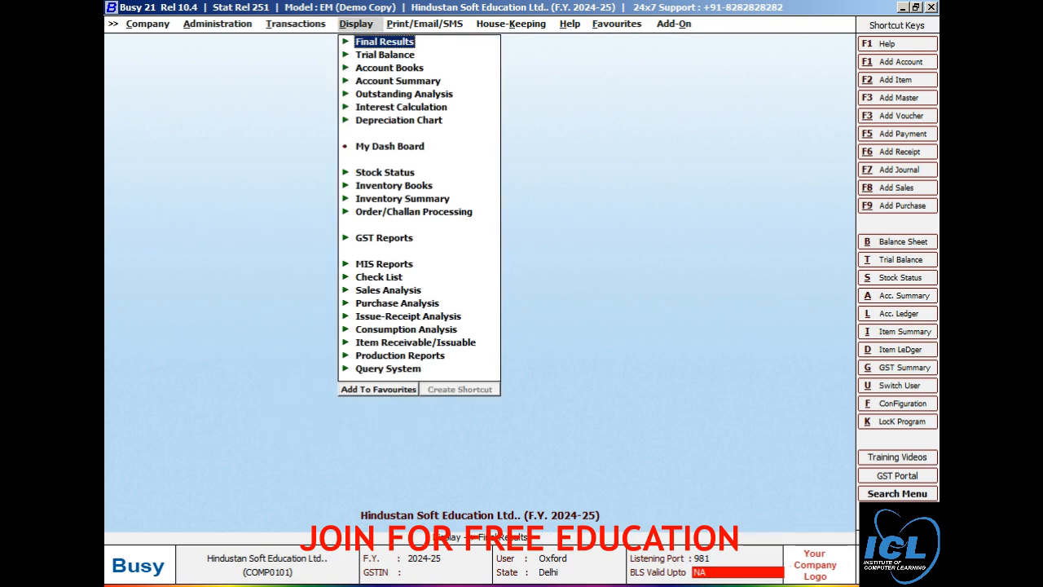
key(Down)
key(Down)
key(Down)
key(Down)
key(Down)
key(Down)
key(Down)
key(Down)
key(Down)
key(Down)
key(Down)
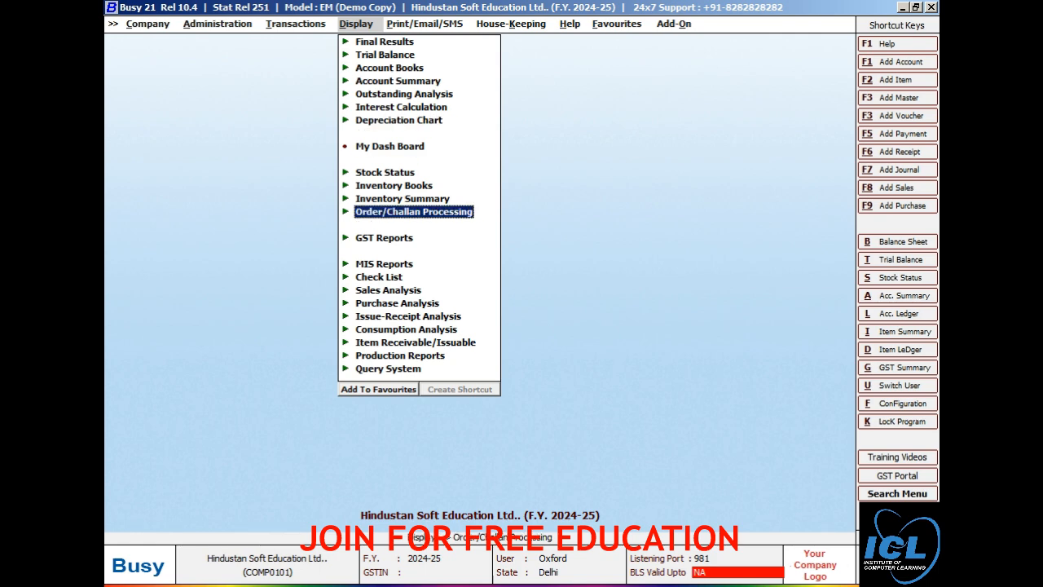
key(Return)
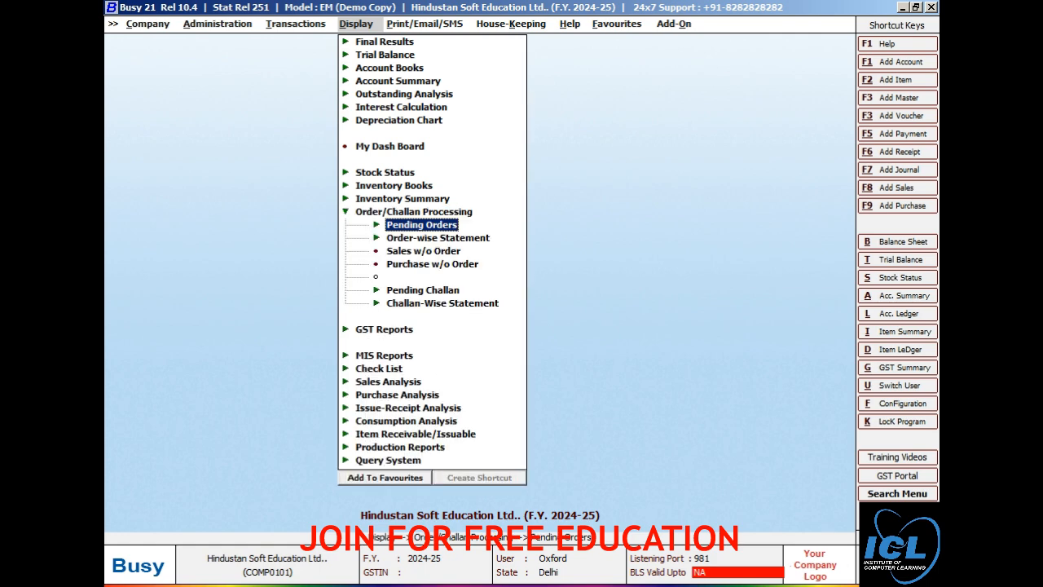
key(Return)
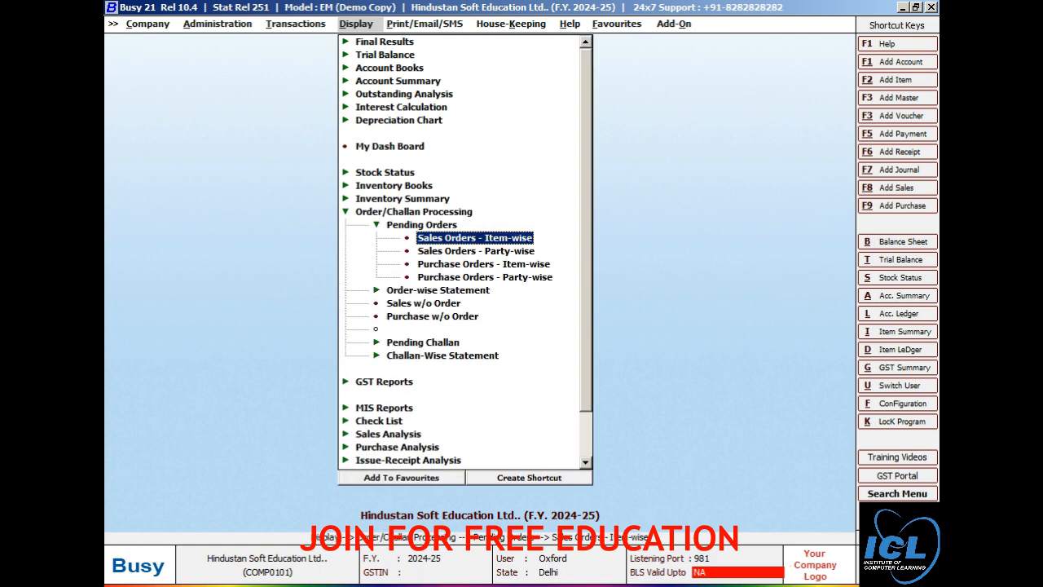
key(Down)
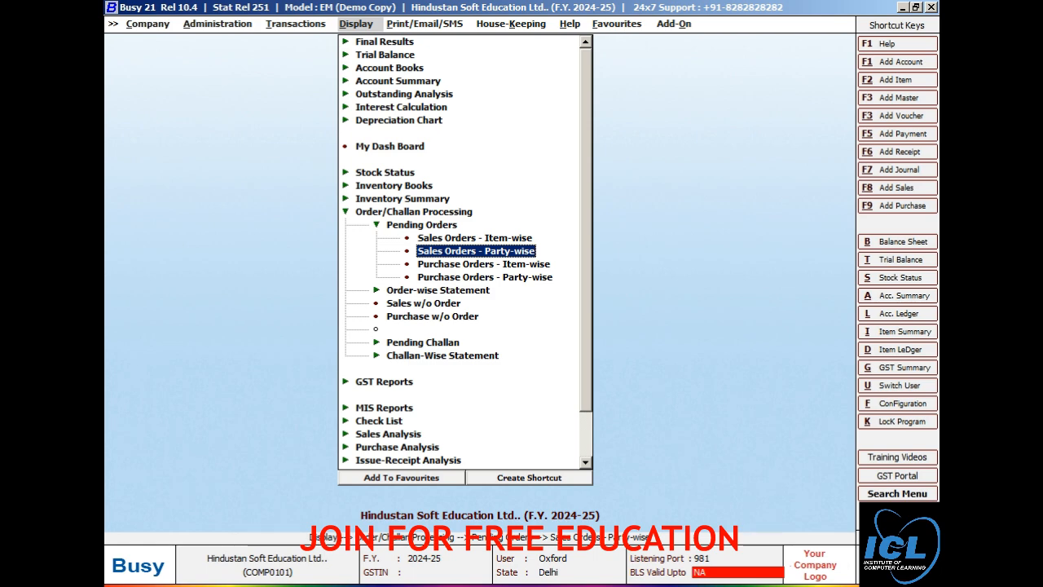
key(Return)
key(Return)
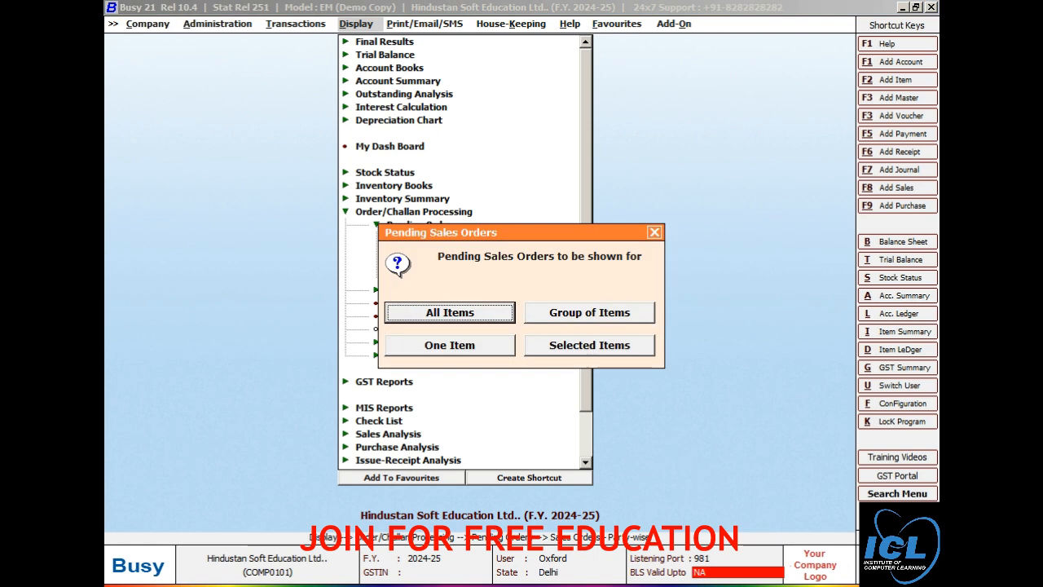
key(Return)
key(Return)
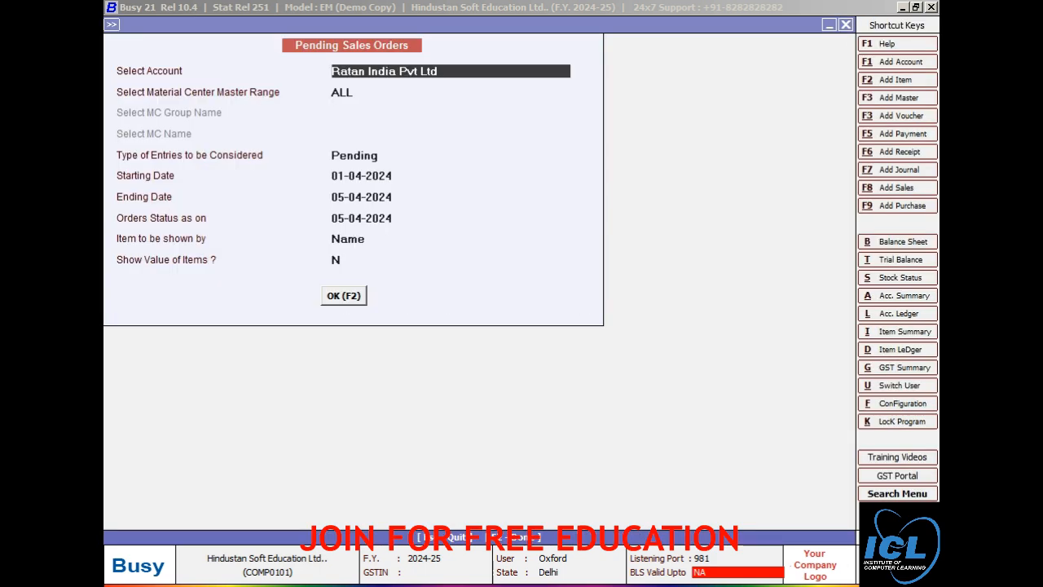
Step: Run the report for the customer's account, verify order 01212 is pending, then close it
text(roha)
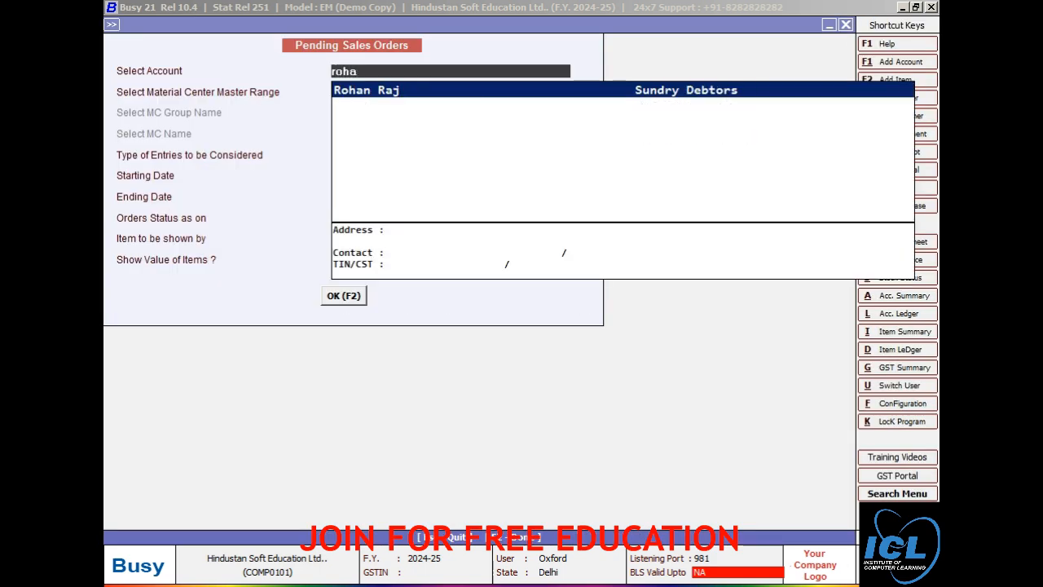
key(Return)
key(Return)
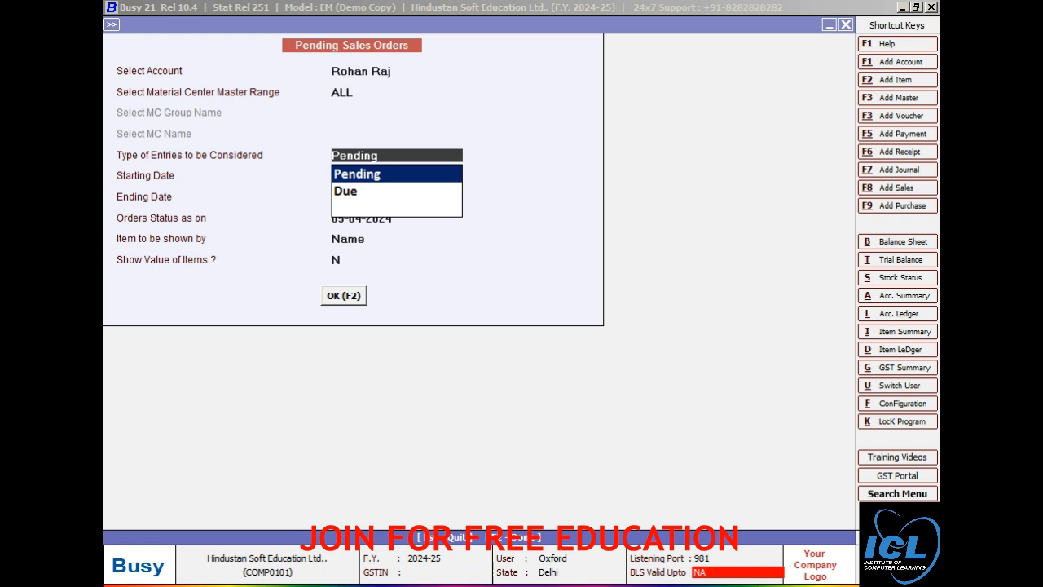
key(F2)
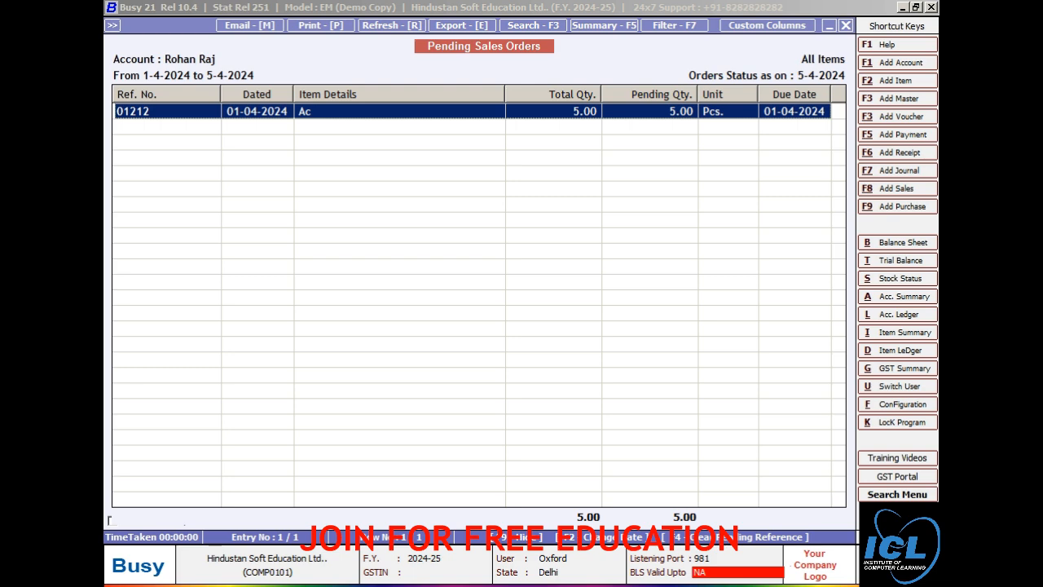
key(Escape)
key(Escape)
key(Escape)
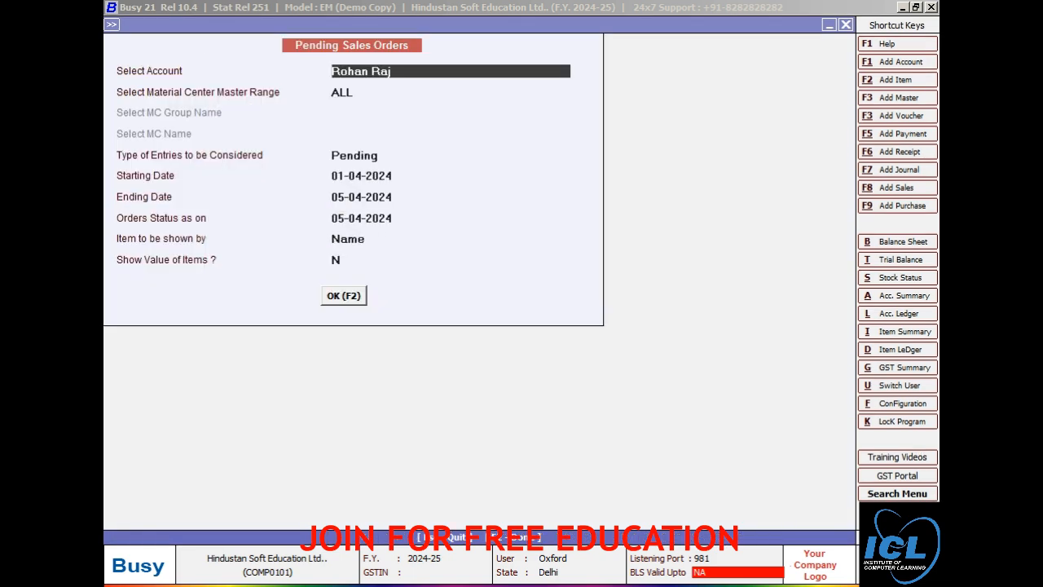
Step: Start a new Material Issued to Party voucher dated 02-04-2024
key(Left)
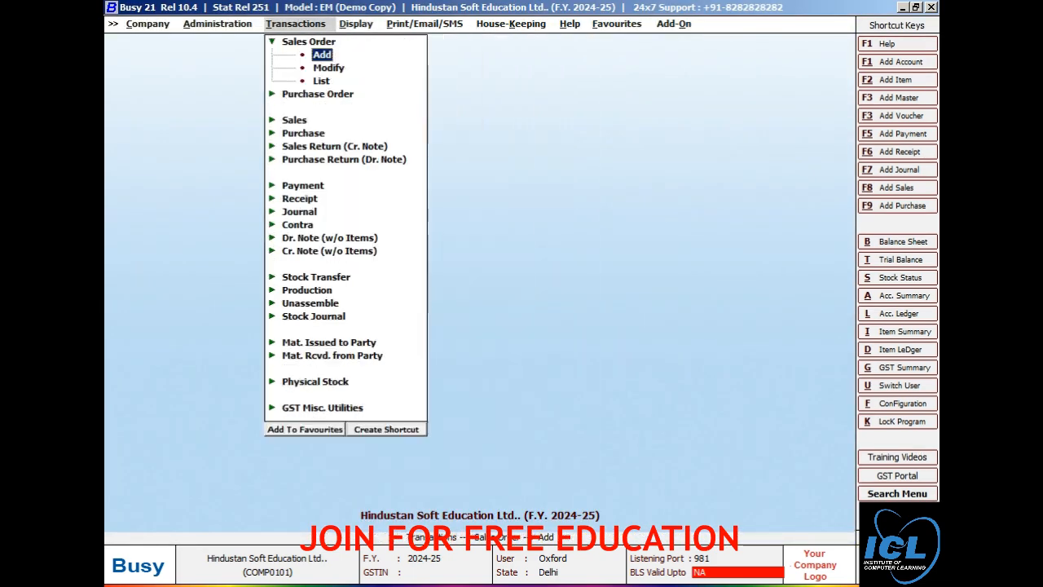
key(Left)
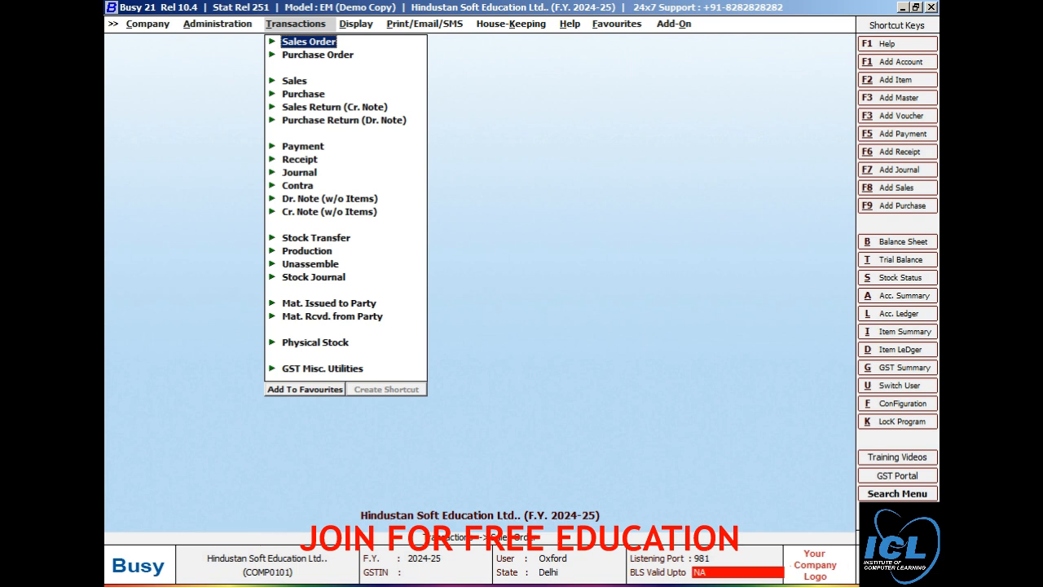
key(Down)
key(Down)
key(Down)
key(Down)
key(Down)
key(Down)
key(Down)
key(Down)
key(Down)
key(Down)
key(Down)
key(Down)
key(Down)
key(Down)
key(Down)
key(Down)
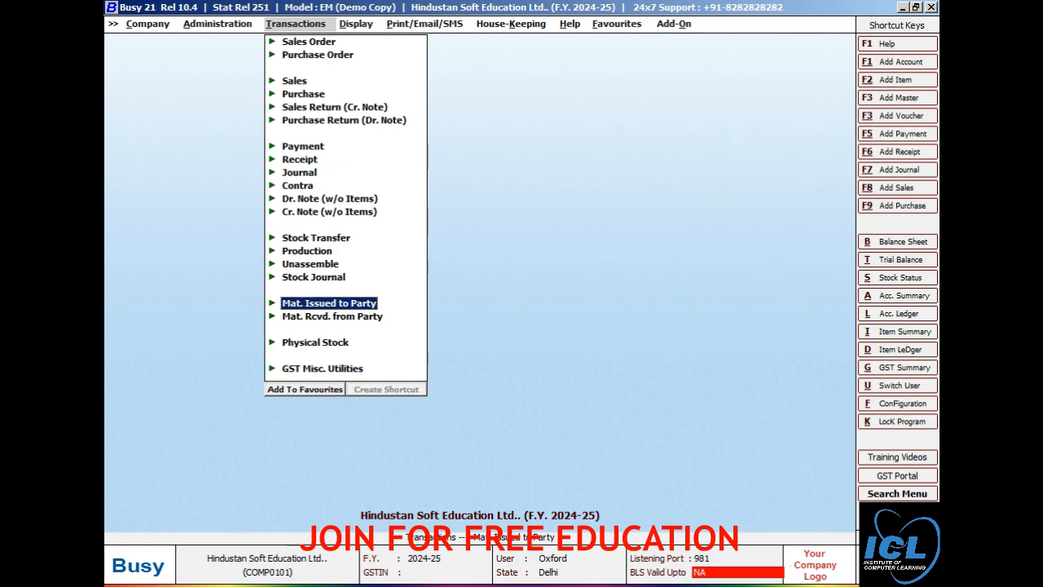
key(Return)
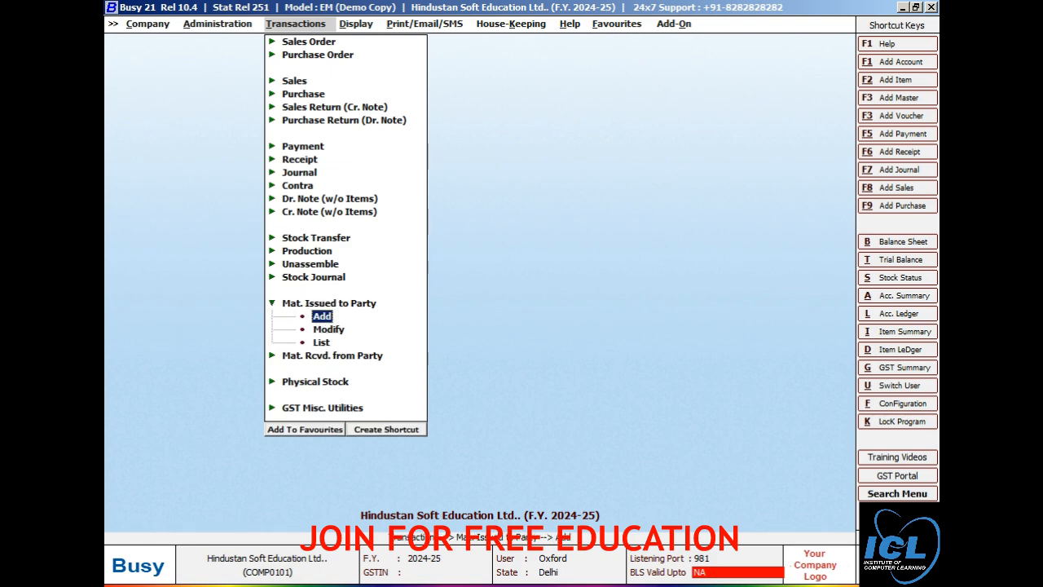
key(Return)
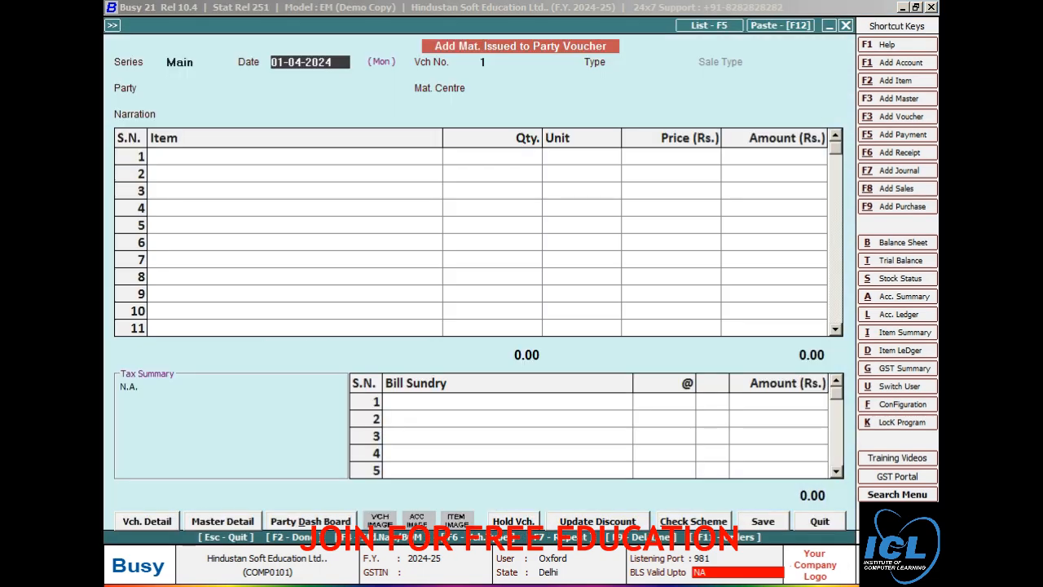
key(BackSpace)
text(02-4)
key(Return)
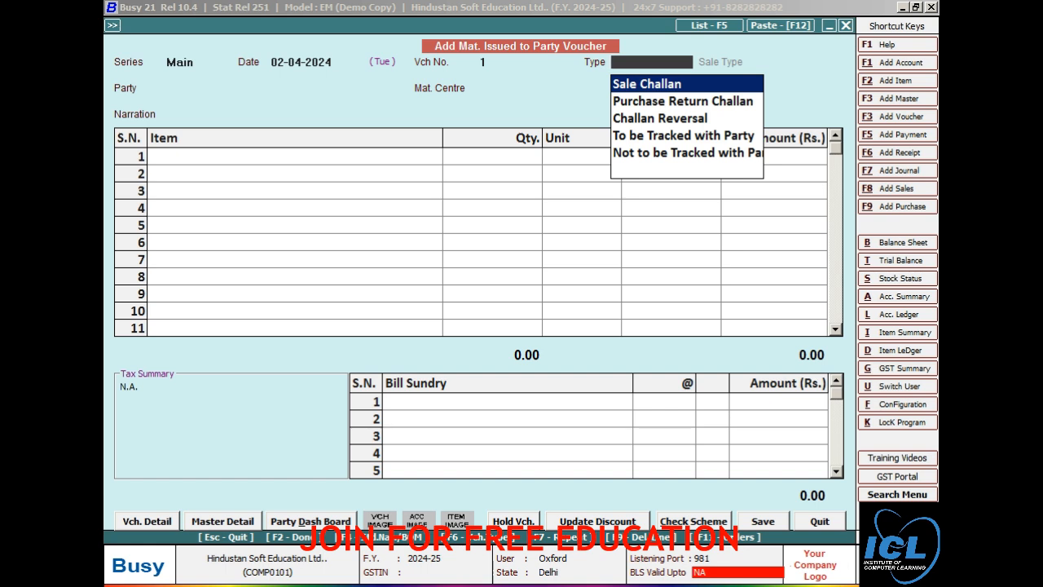
Step: Set the Main series numbering to Manual with duplicate numbers given a warning only
click(147, 520)
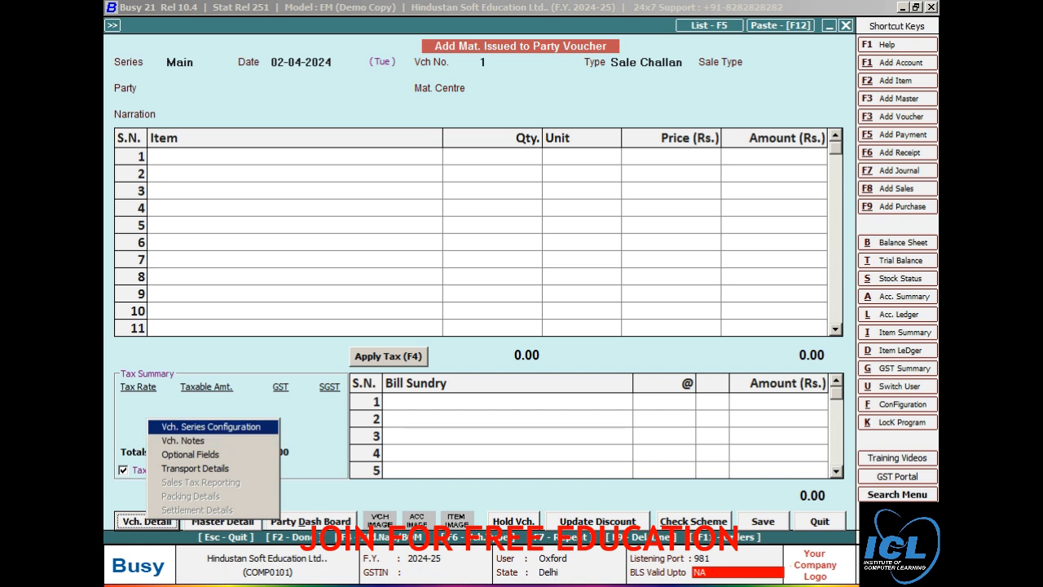
key(Return)
key(alt+n)
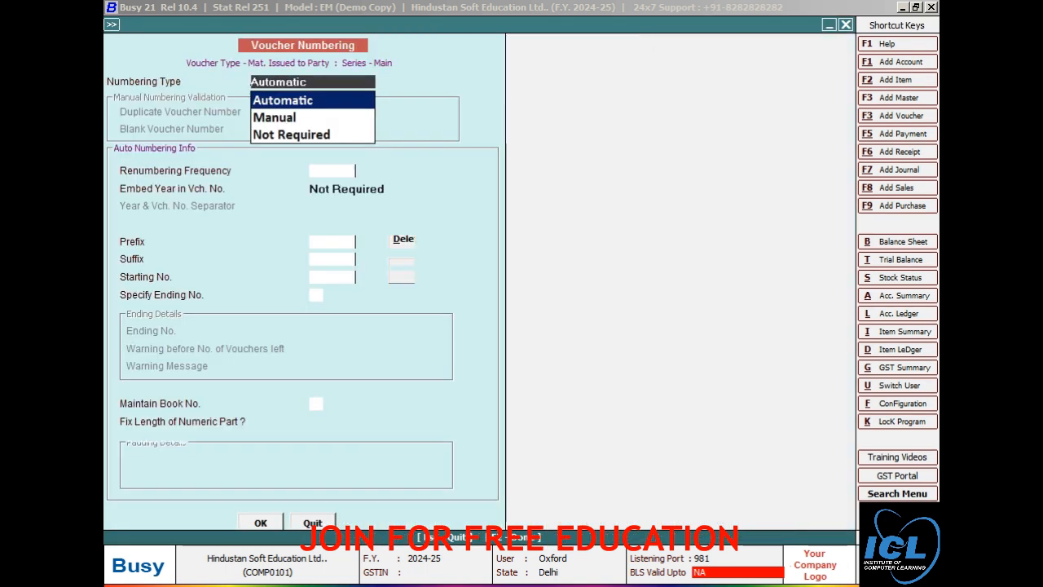
key(Down)
key(Return)
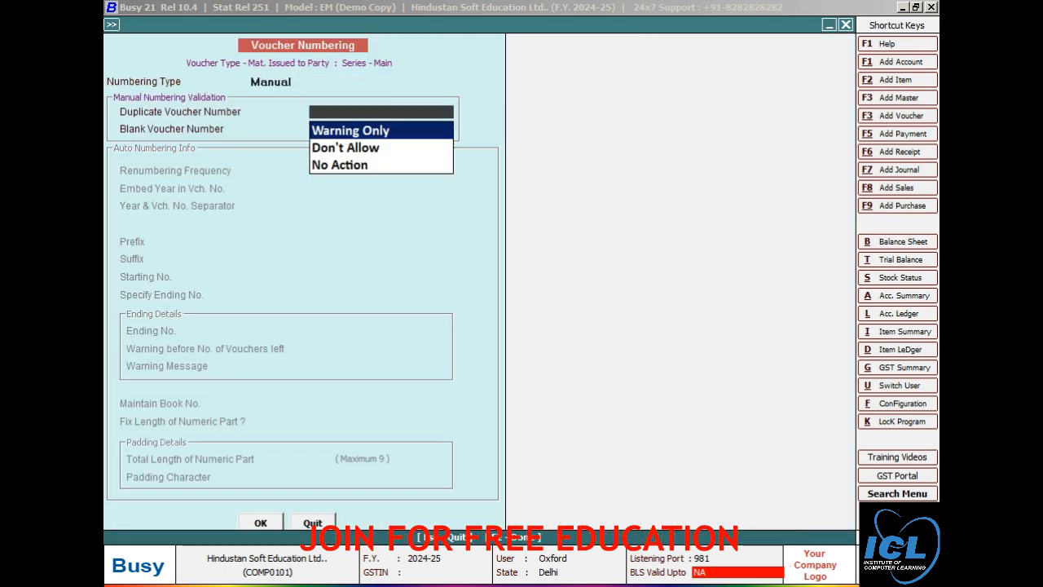
key(F2)
key(Return)
key(Escape)
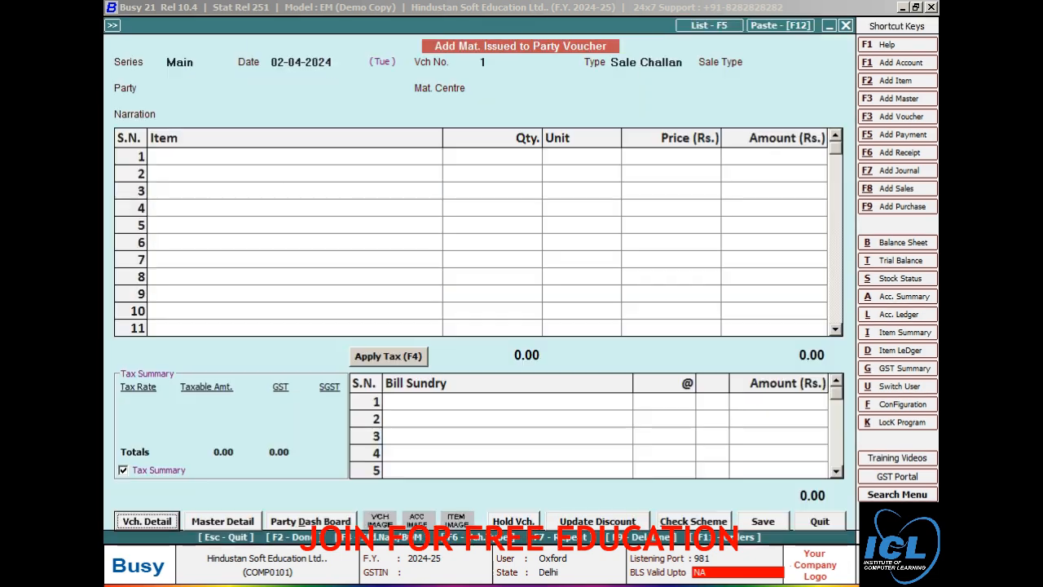
Step: Discard the unsaved challan and open a fresh Material Issued to Party voucher
key(Escape)
key(Return)
key(Left)
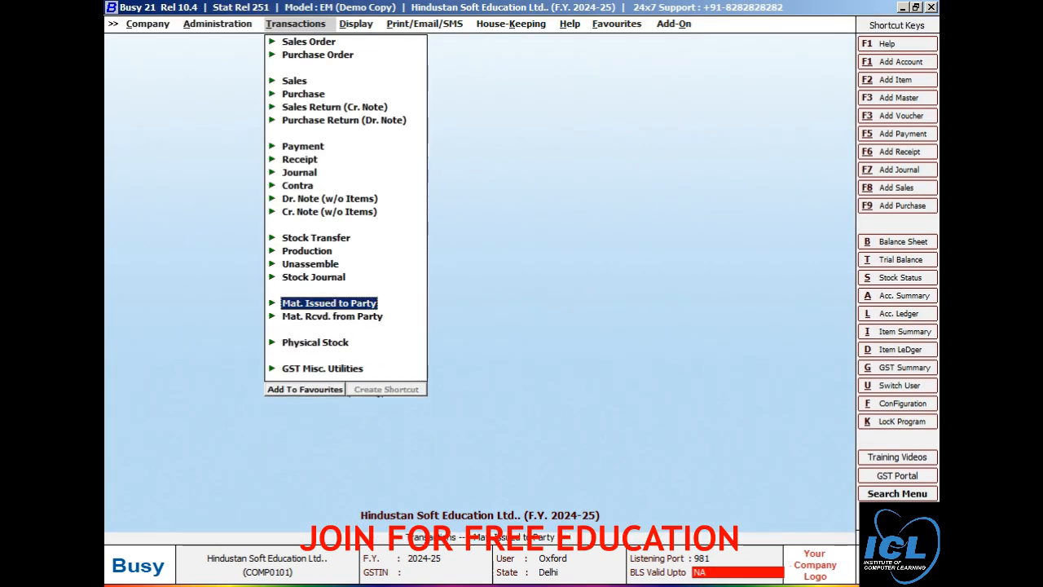
key(Return)
key(Return)
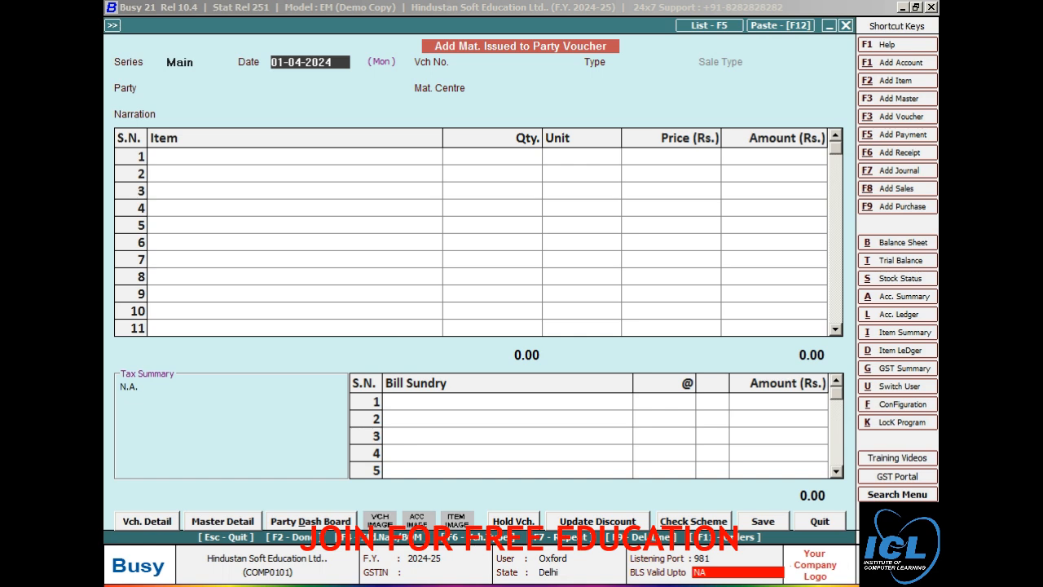
Step: Enter date 02-04, voucher number DI.001, Sale Challan type and Local-Exempt sale type
text(02-4)
key(Return)
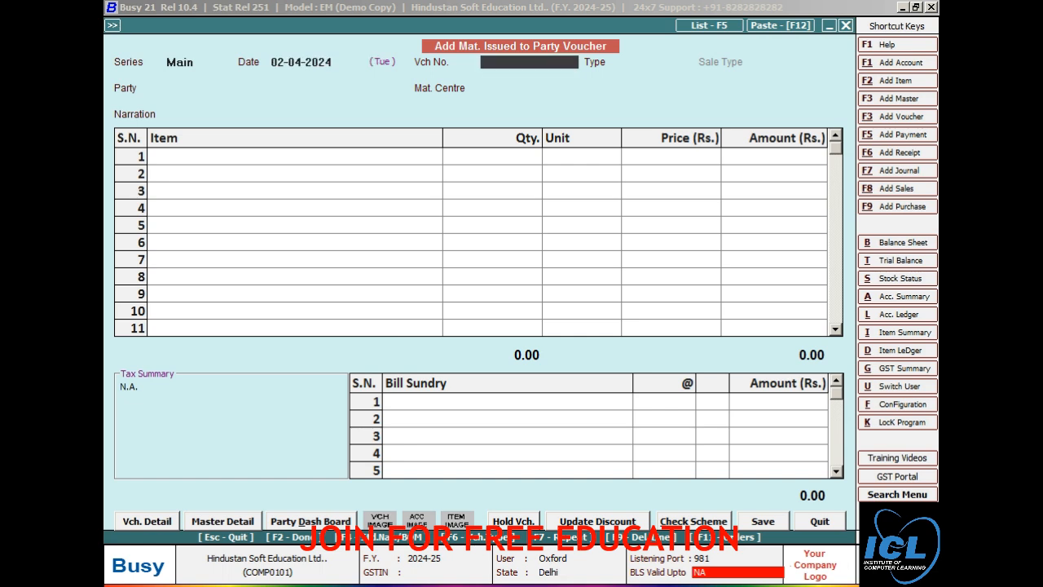
text(dl.001)
key(Return)
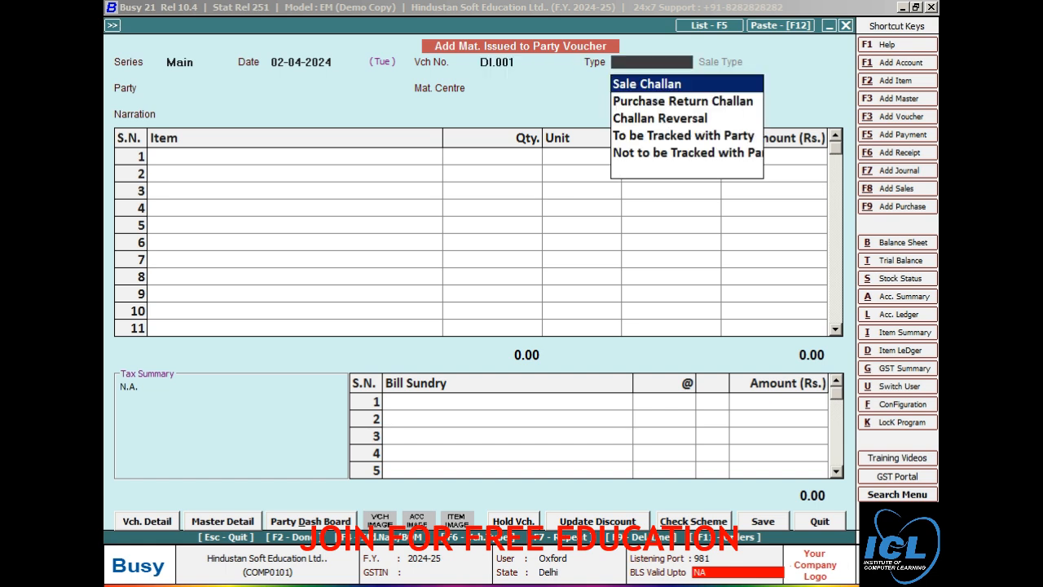
key(Return)
text(l)
key(Down)
key(Down)
key(Down)
key(Down)
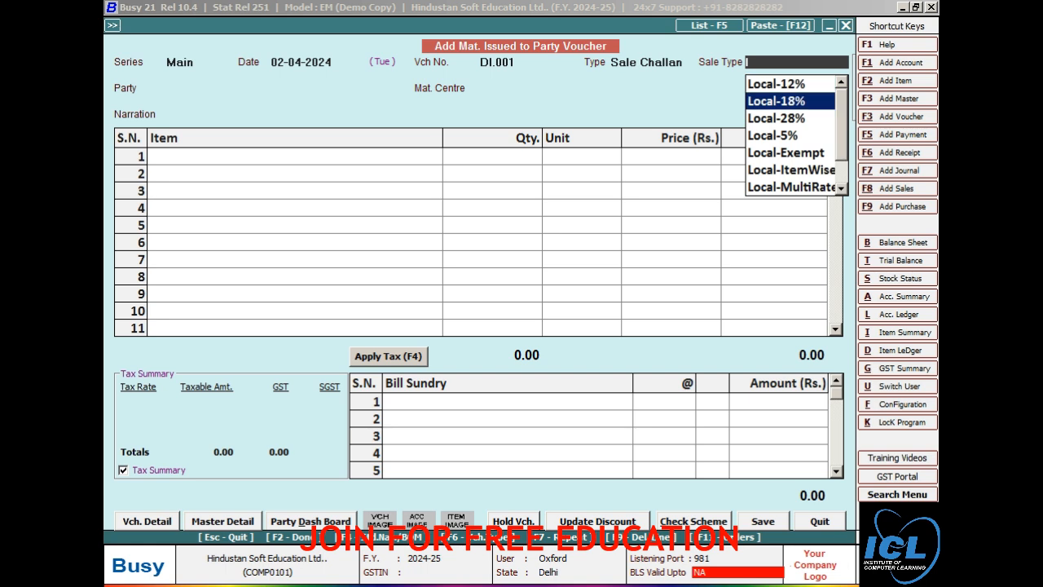
key(Return)
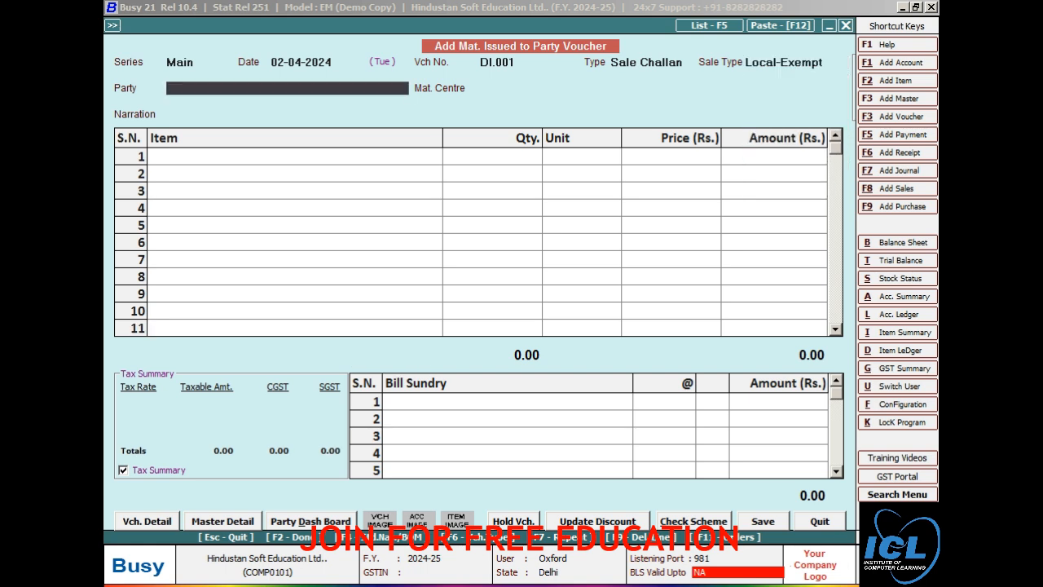
Step: Choose the customer as party and Delhi as material centre, then list pending orders
text(roh)
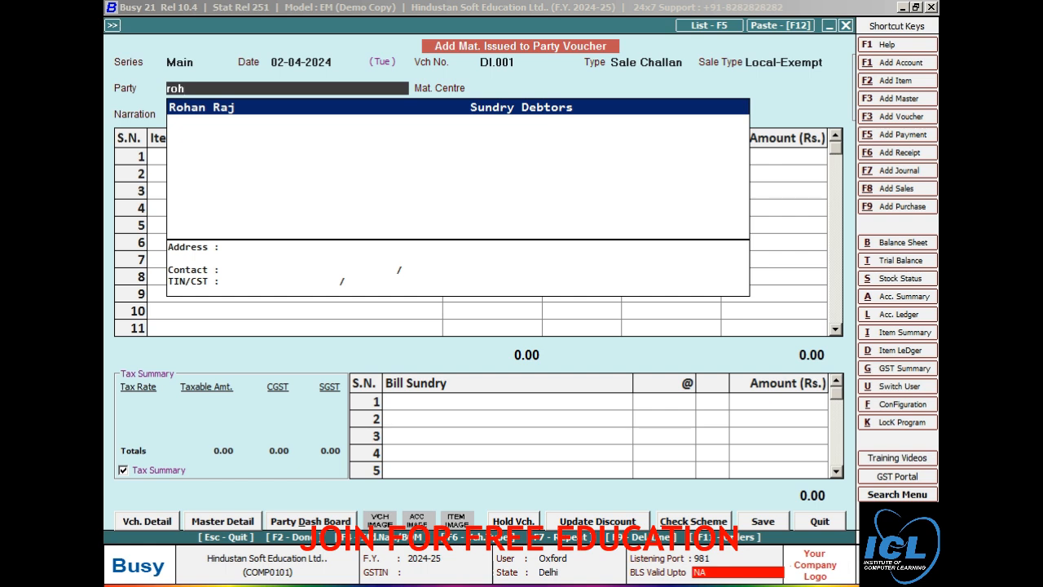
key(Return)
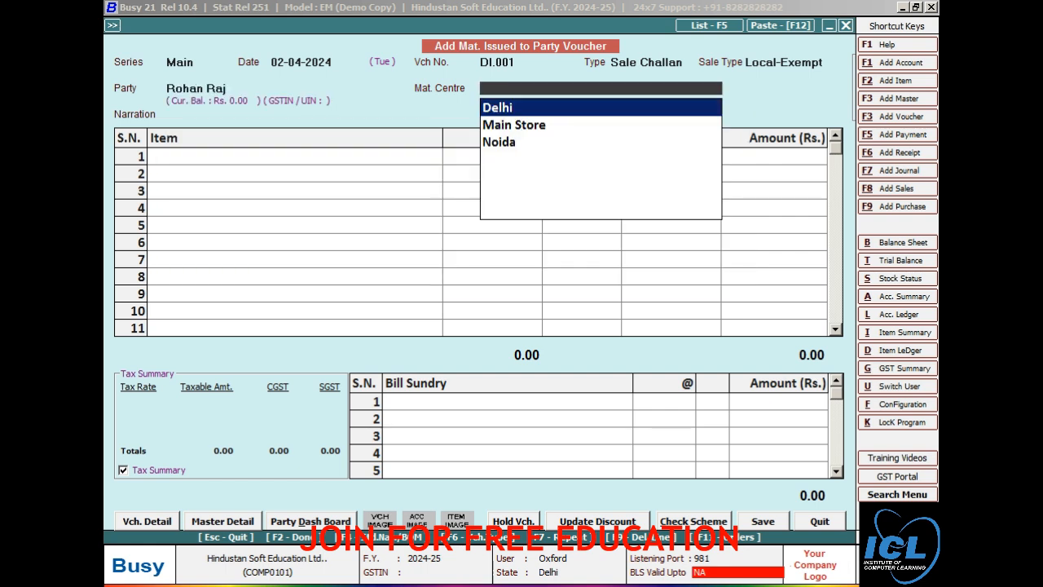
key(Return)
key(Return)
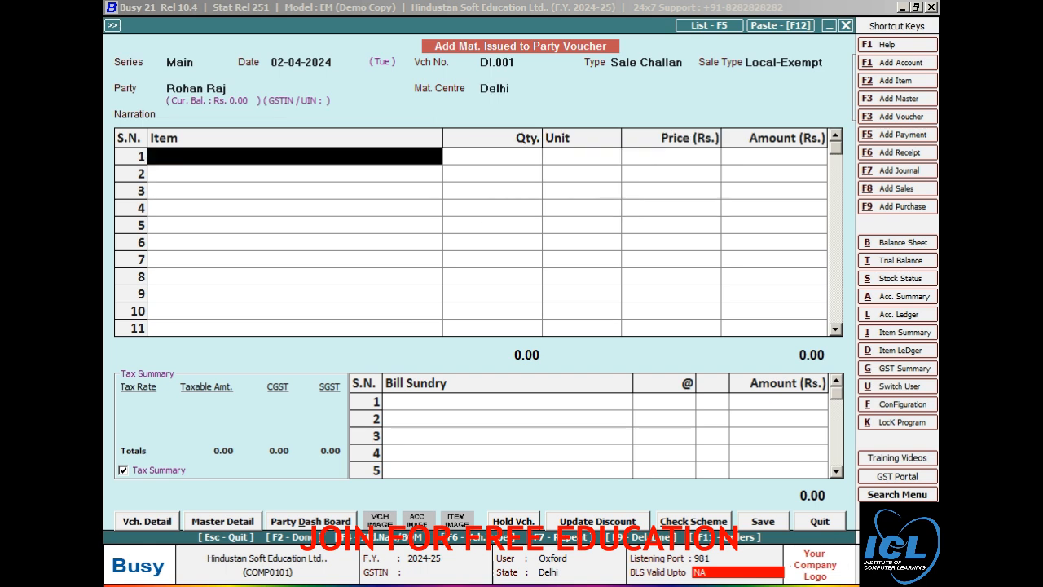
key(F11)
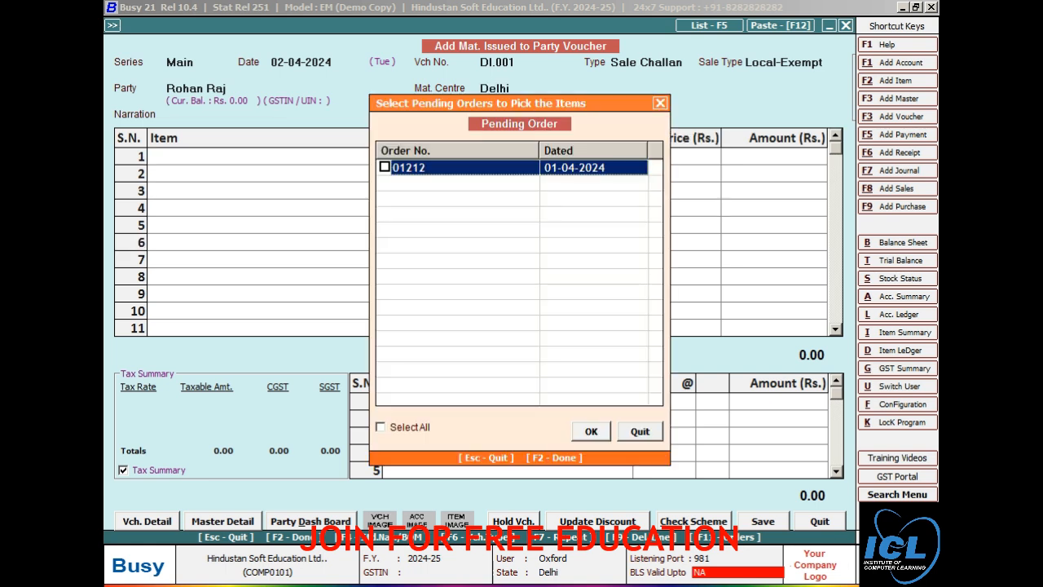
Step: Pull order 01212's 5 Pcs of Ac into challan DI.001 and save it
key(space)
key(F2)
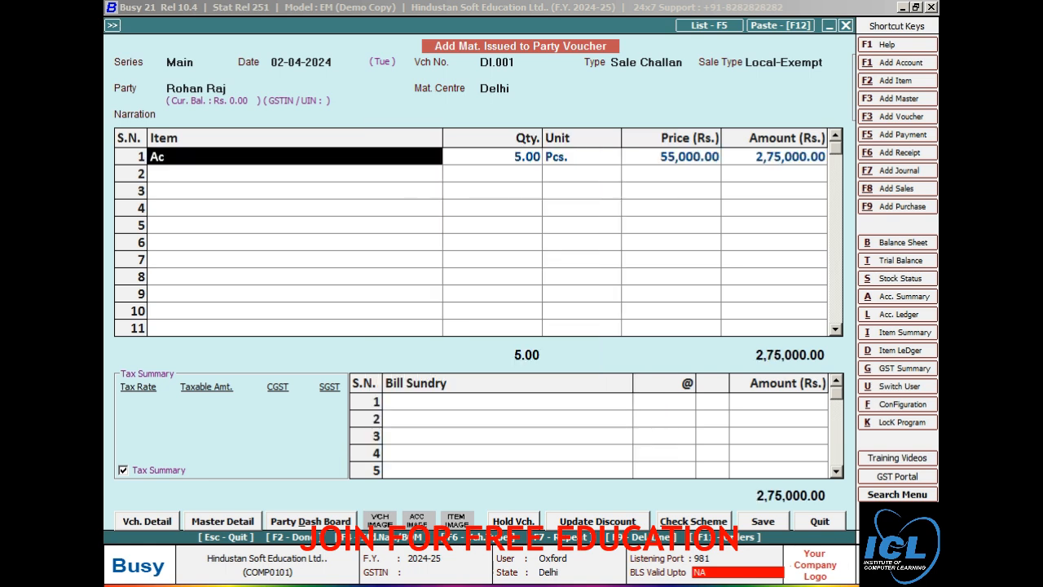
click(507, 401)
key(Return)
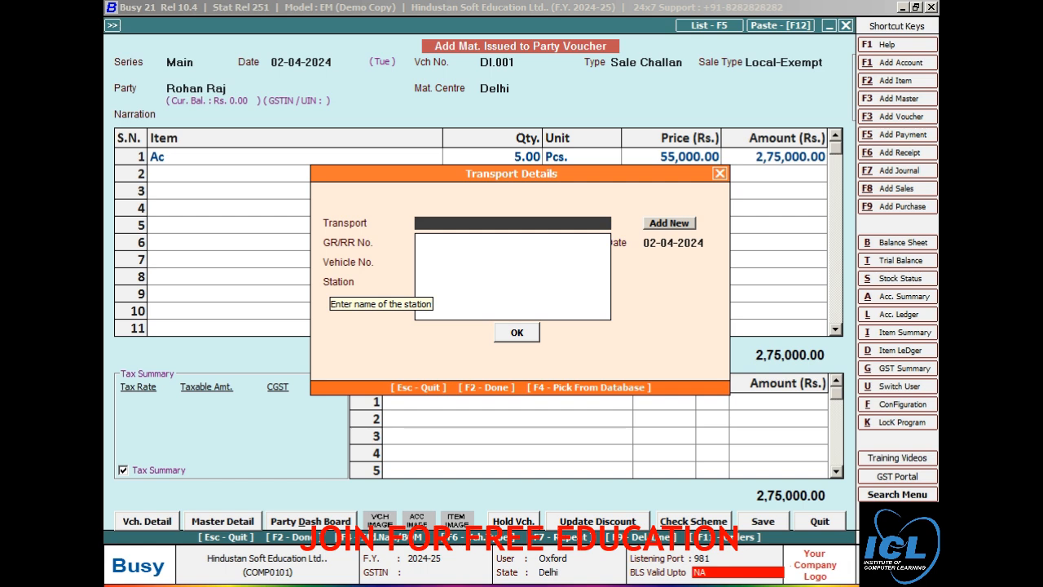
key(F2)
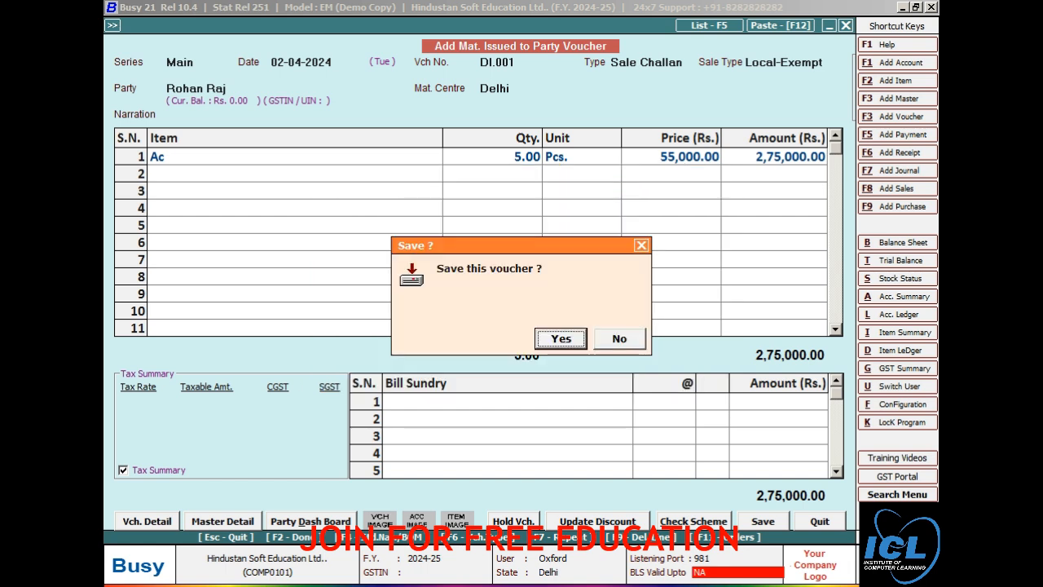
key(Return)
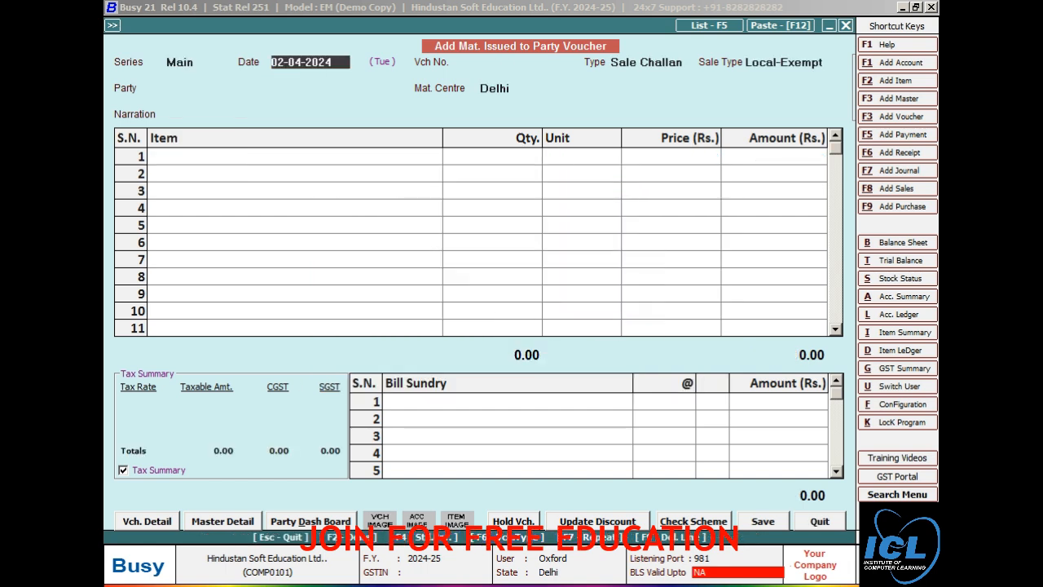
Step: Leave the challan form and start a new sales voucher dated 03-04-2024
key(Escape)
key(Return)
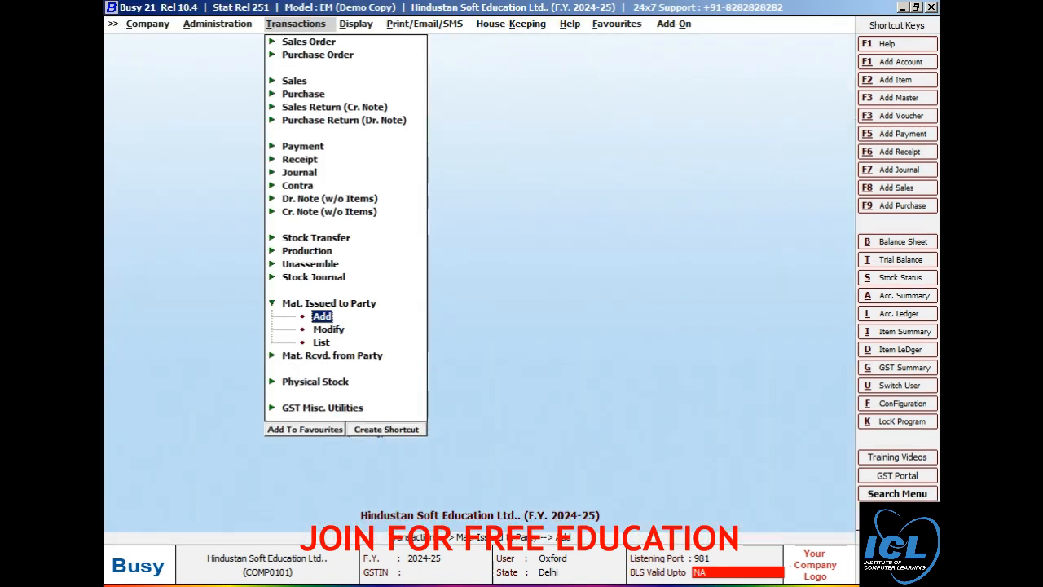
key(Escape)
key(Up)
key(Up)
key(Up)
key(Up)
key(Up)
key(Up)
key(Up)
key(Up)
key(Up)
key(Up)
key(Up)
key(Up)
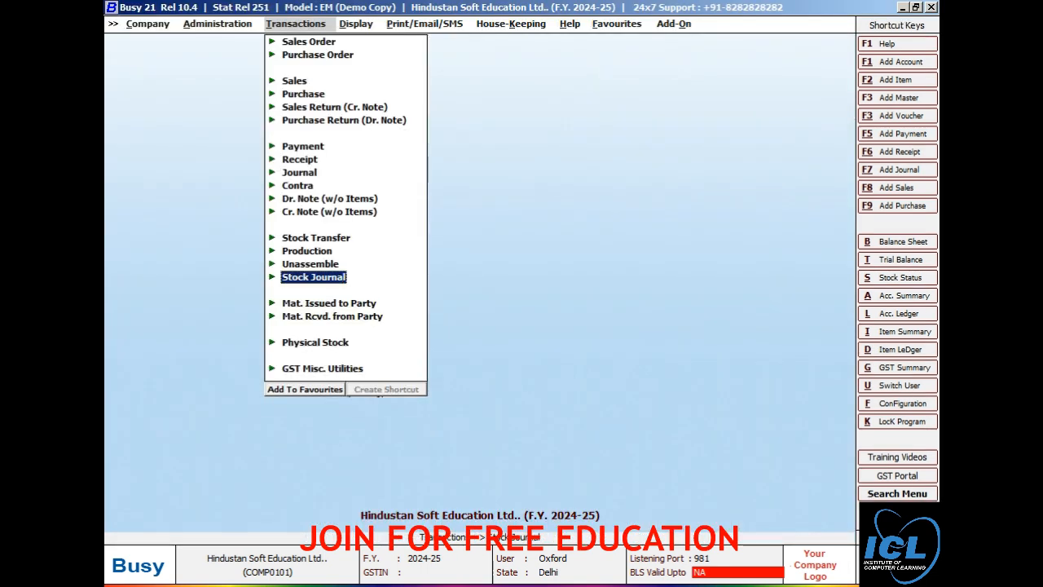
key(Up)
key(Up)
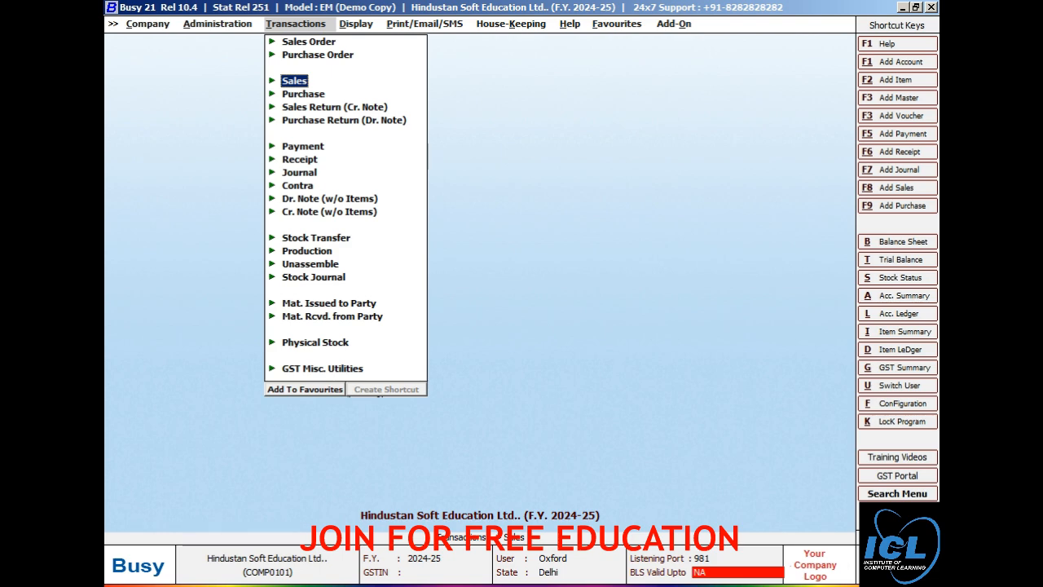
key(Return)
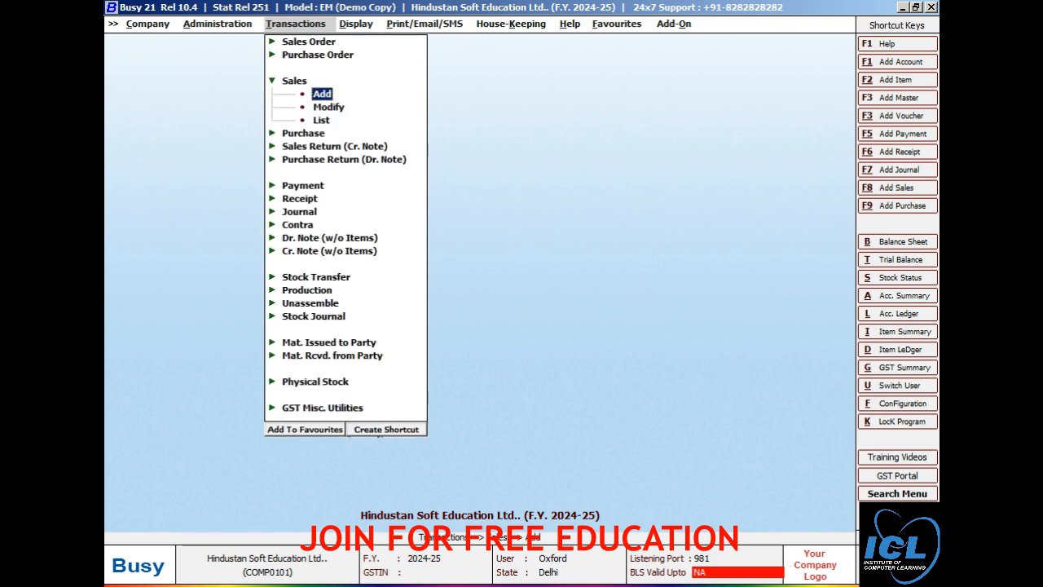
key(Return)
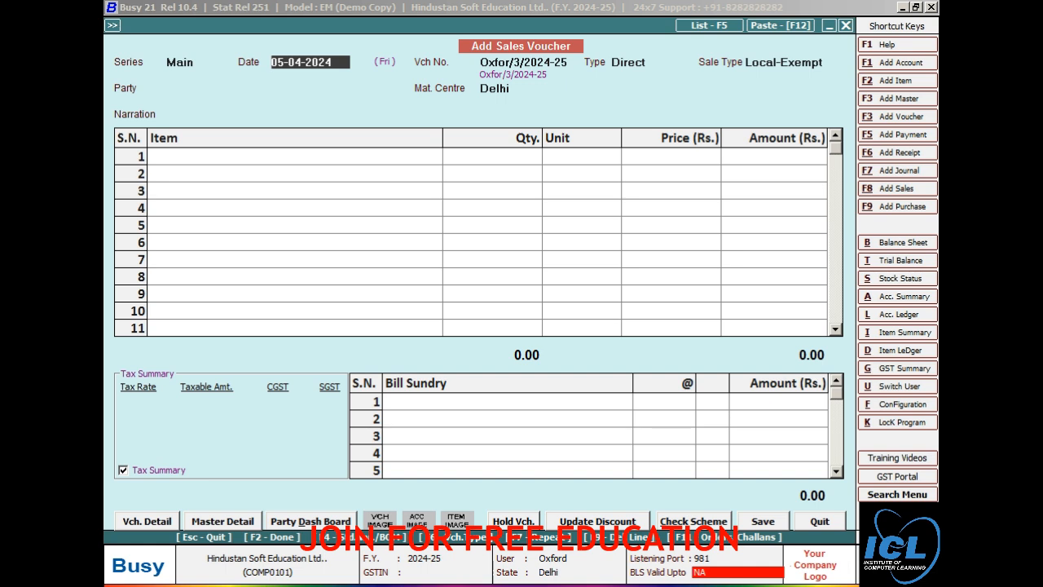
text(03-4)
key(Return)
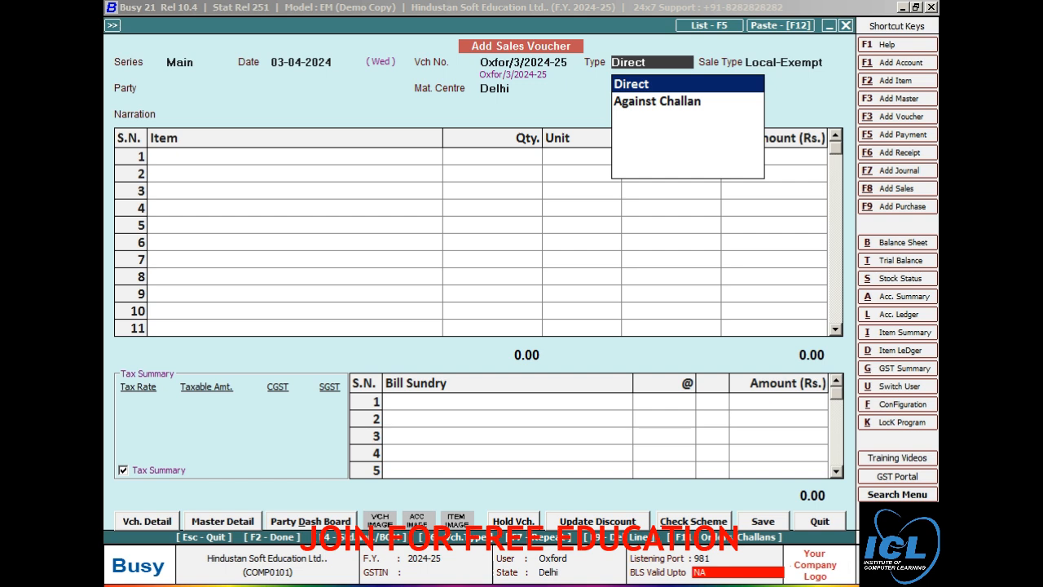
Step: Set Main series sales numbering to Manual with duplicate numbers only warned
click(150, 520)
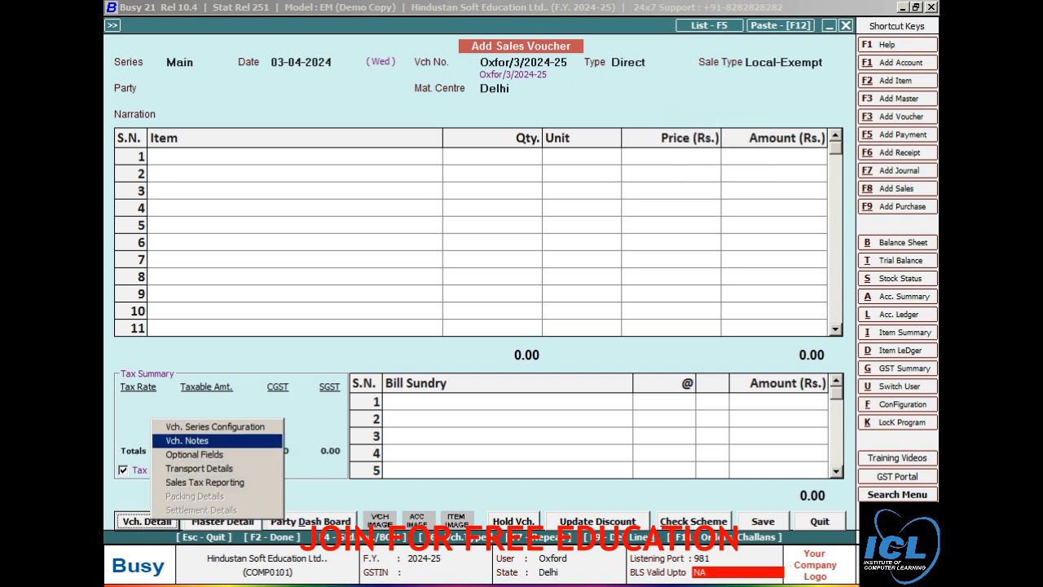
click(213, 427)
click(541, 172)
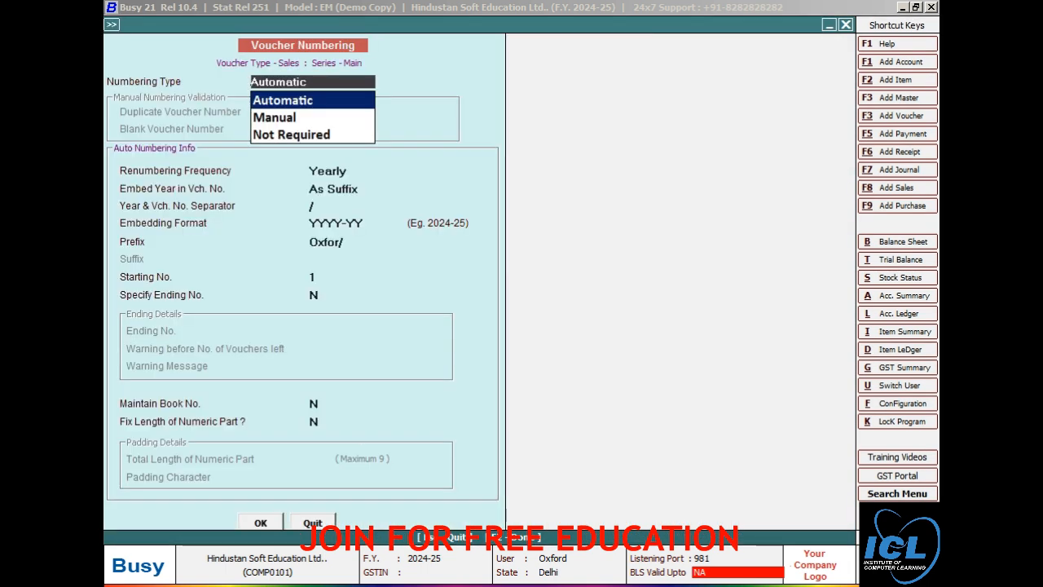
key(Down)
key(Return)
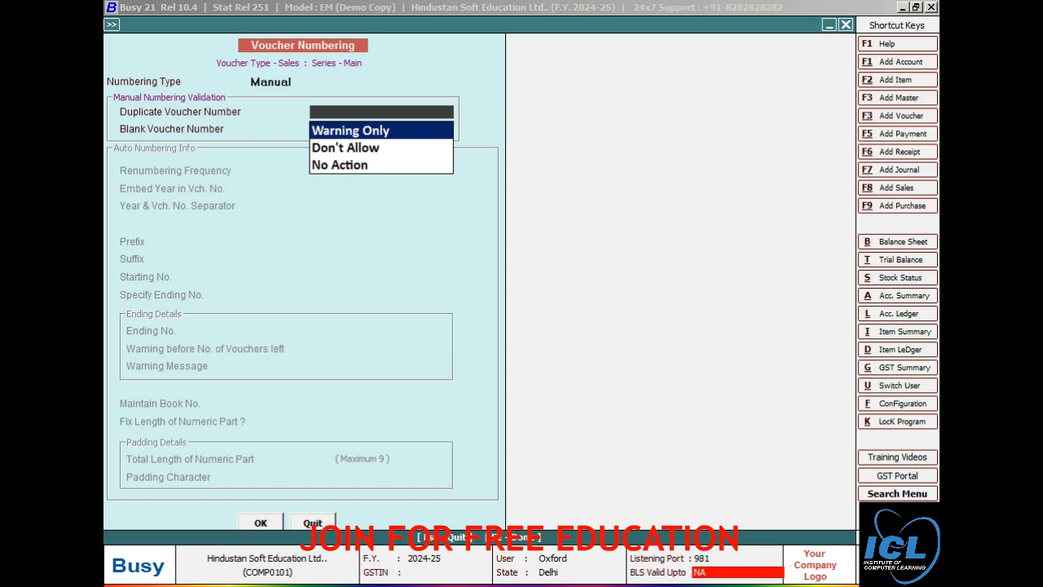
key(F2)
key(Return)
key(Escape)
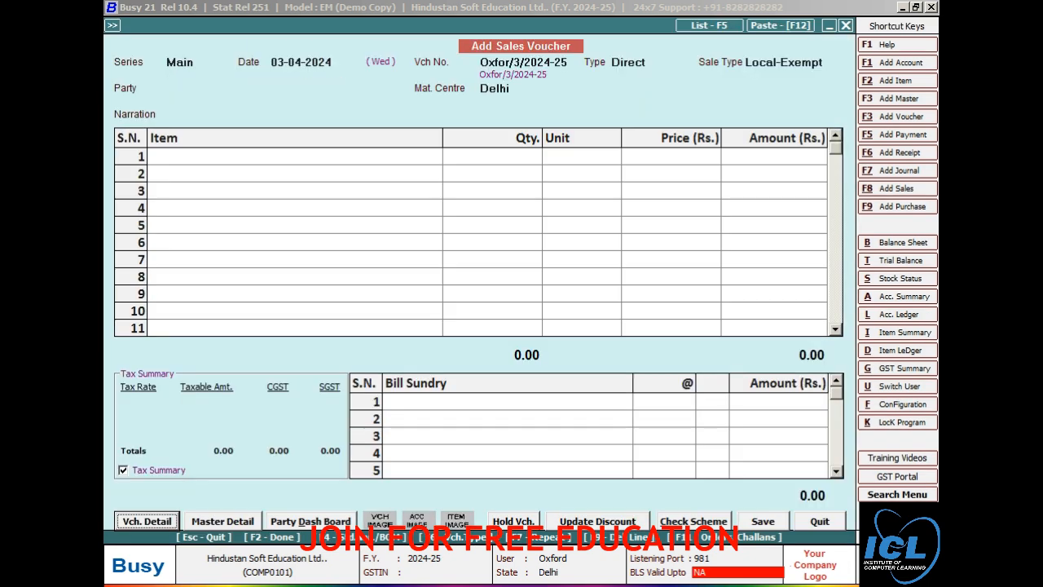
Step: Discard that voucher and reopen a fresh sales voucher dated 03-04-2024
key(Escape)
key(Return)
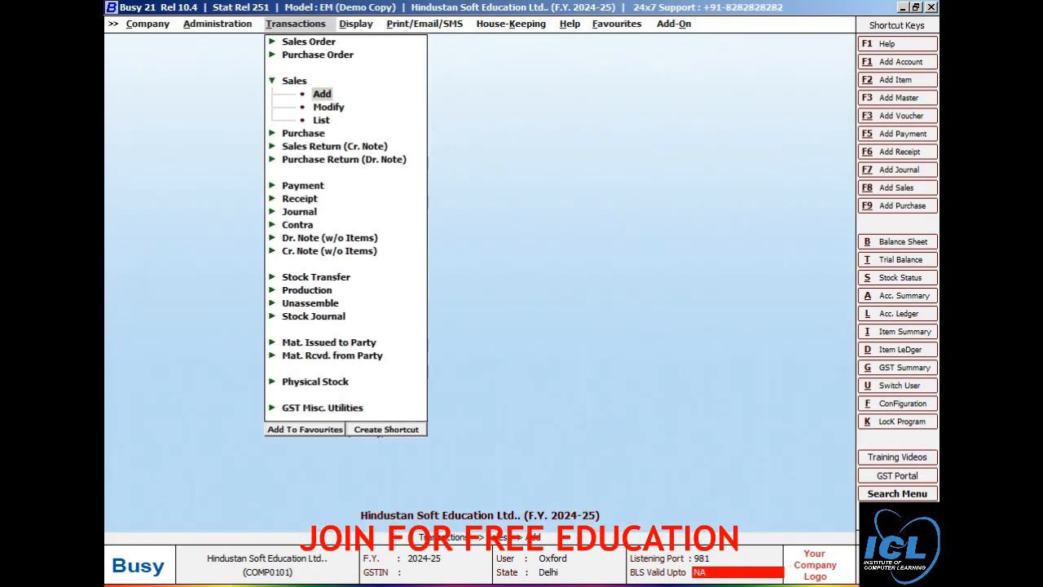
key(Return)
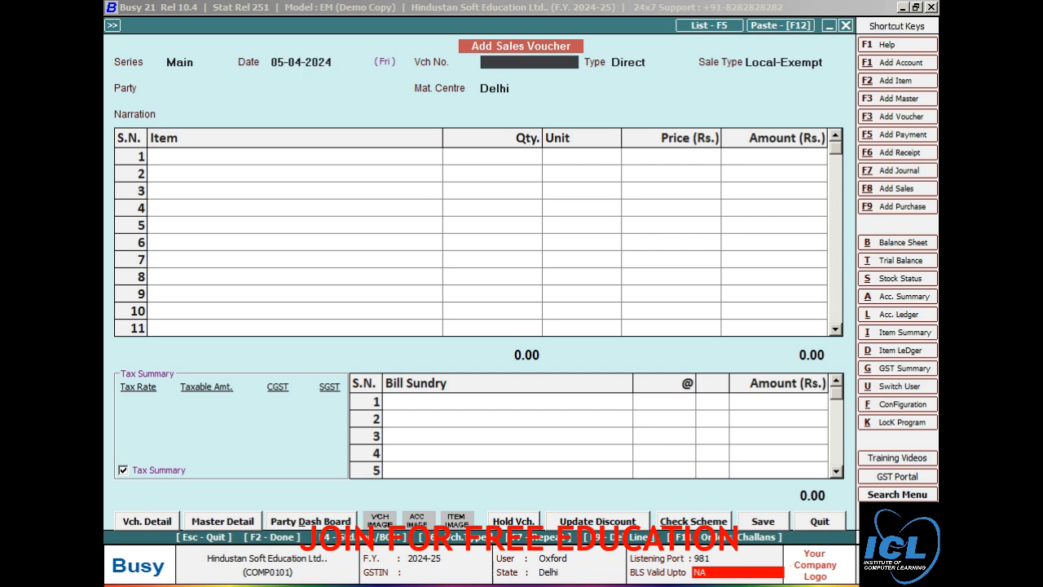
text(03-04)
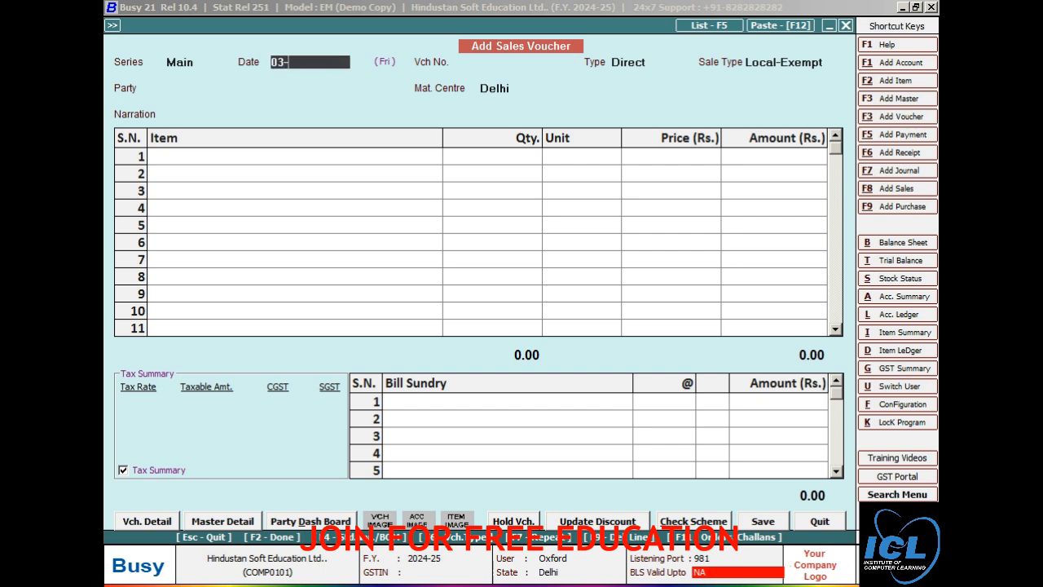
key(Return)
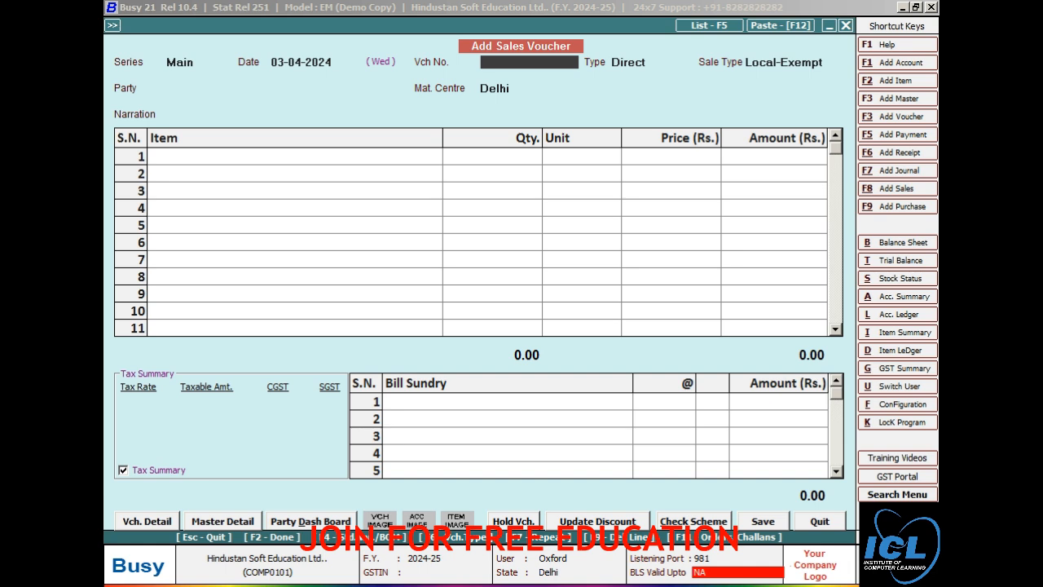
Step: Enter voucher Bill/001, type Against Challan, the customer as party, then list pending challans
text(bill/001)
key(Return)
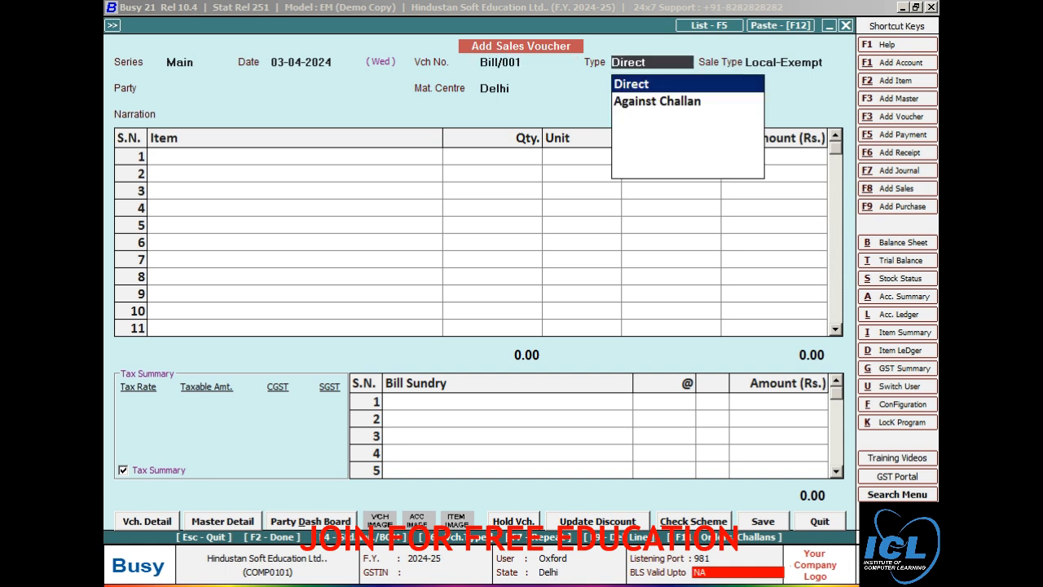
key(Down)
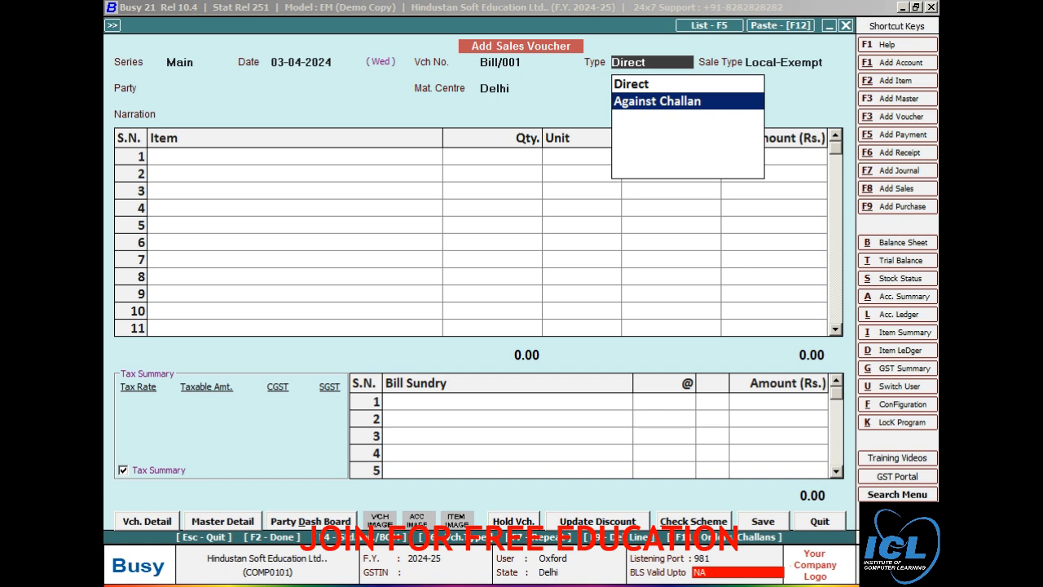
key(Return)
key(Return)
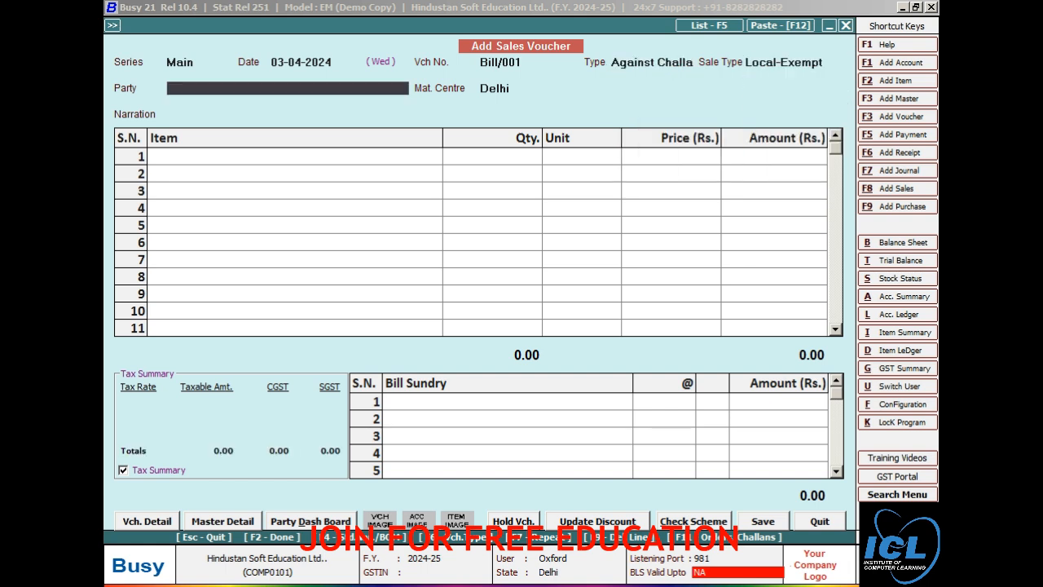
text(ro)
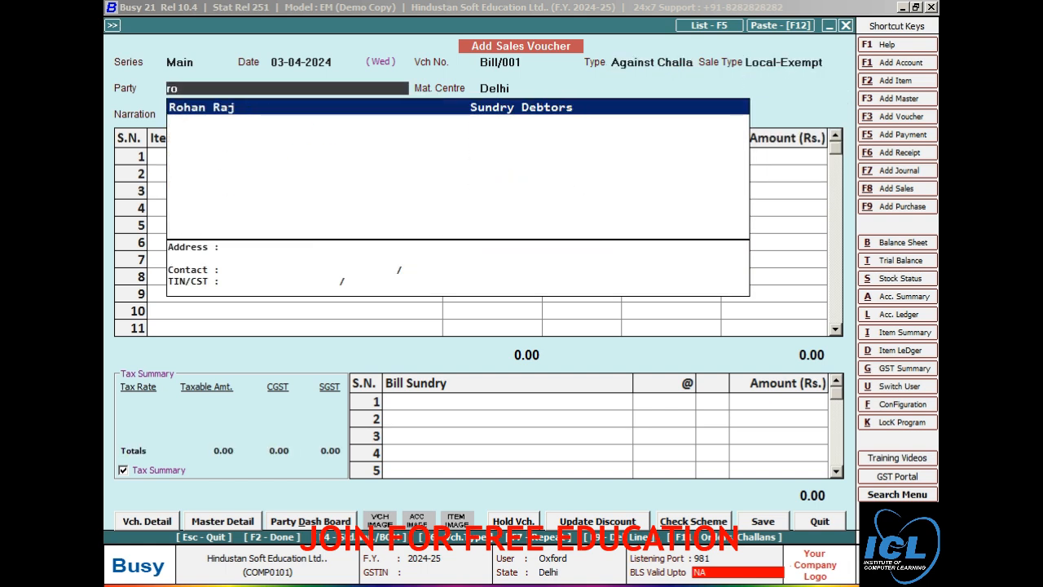
key(Return)
key(Return)
key(Return)
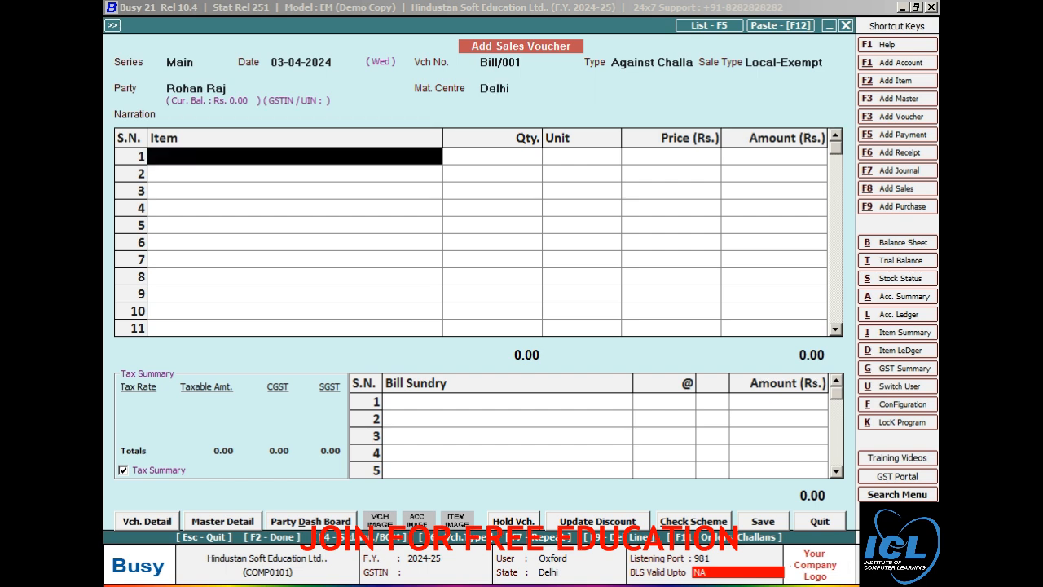
key(F11)
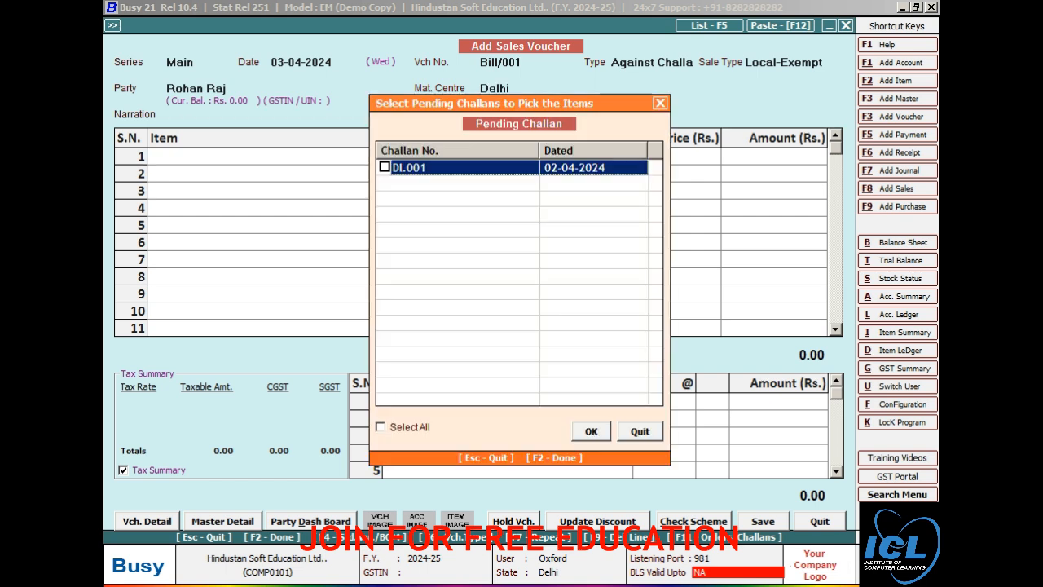
Step: Pull challan DI.001's items (5 Pcs of Ac) into bill Bill/001
key(space)
key(F2)
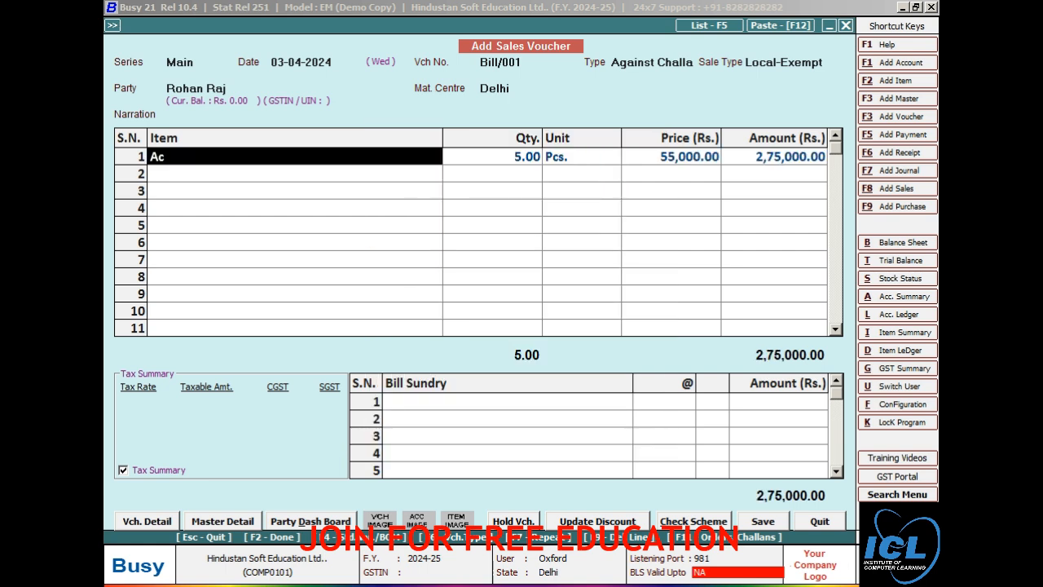
key(Return)
key(Return)
key(Return)
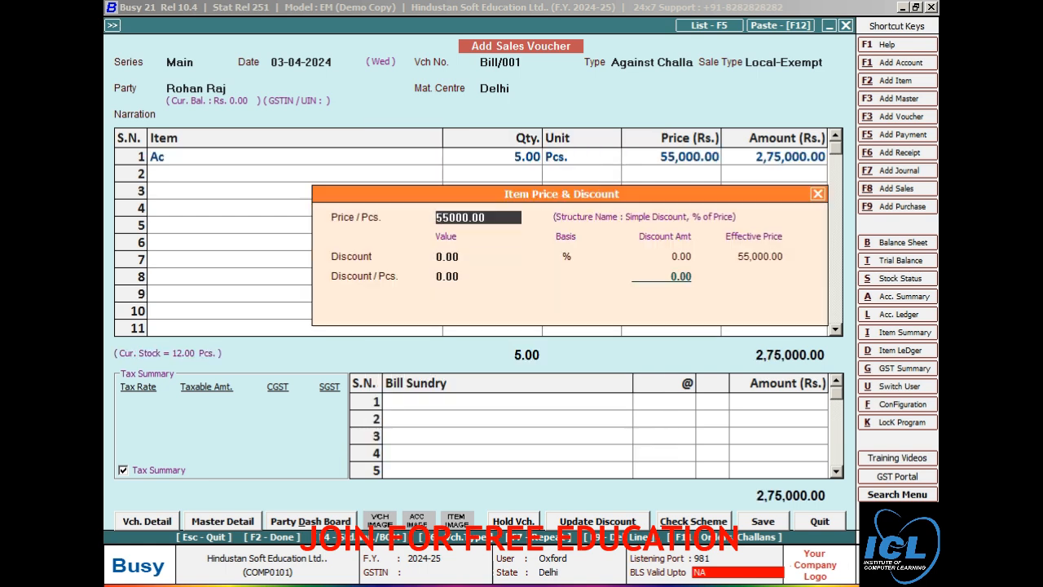
key(Return)
key(Return)
key(Return)
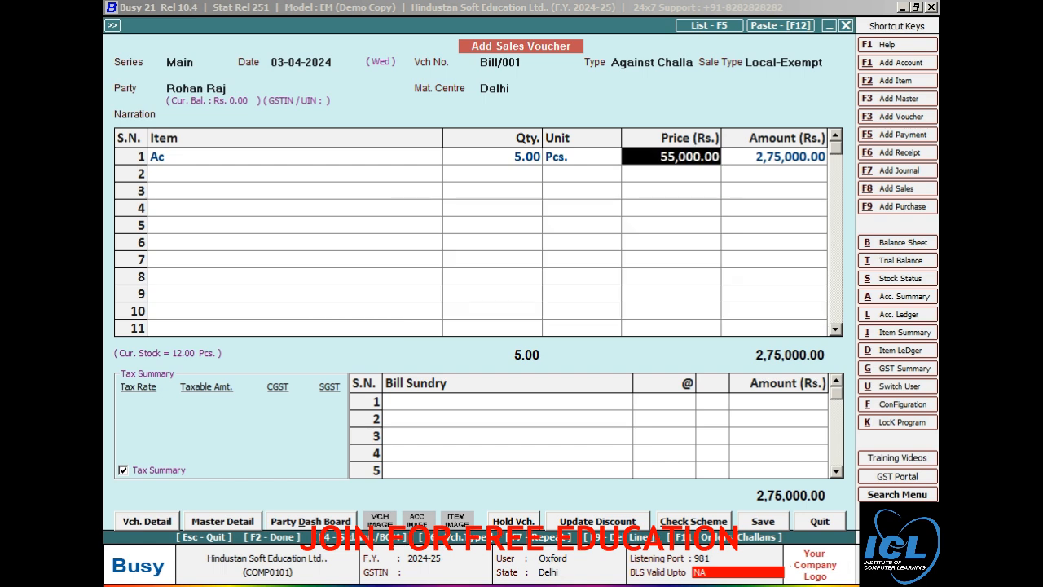
key(Return)
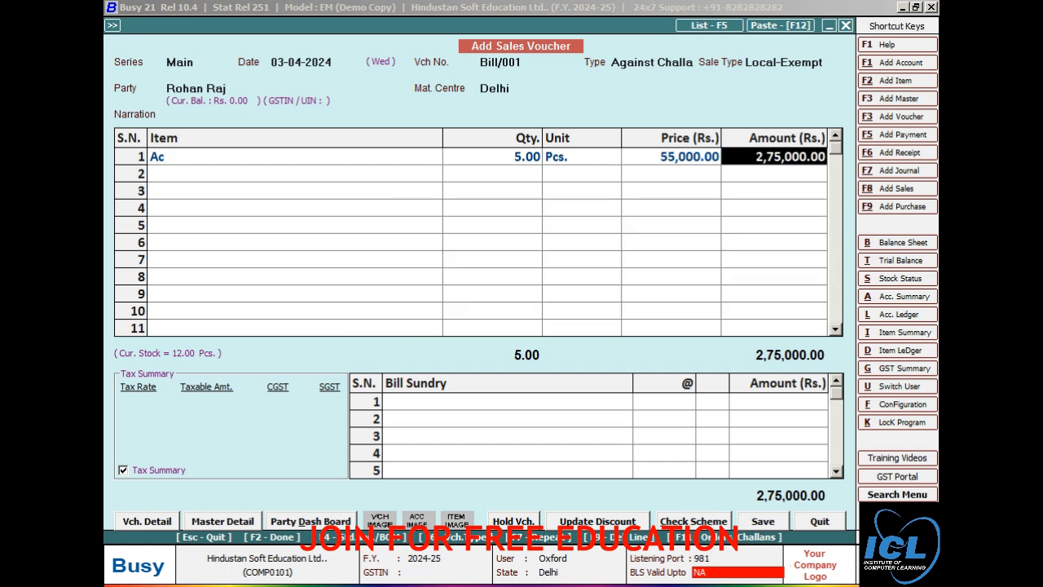
Step: Add a 2% Discount bill sundry, totalling 2,69,500, and save Bill/001 despite the PAN warning
key(Return)
key(Return)
key(Return)
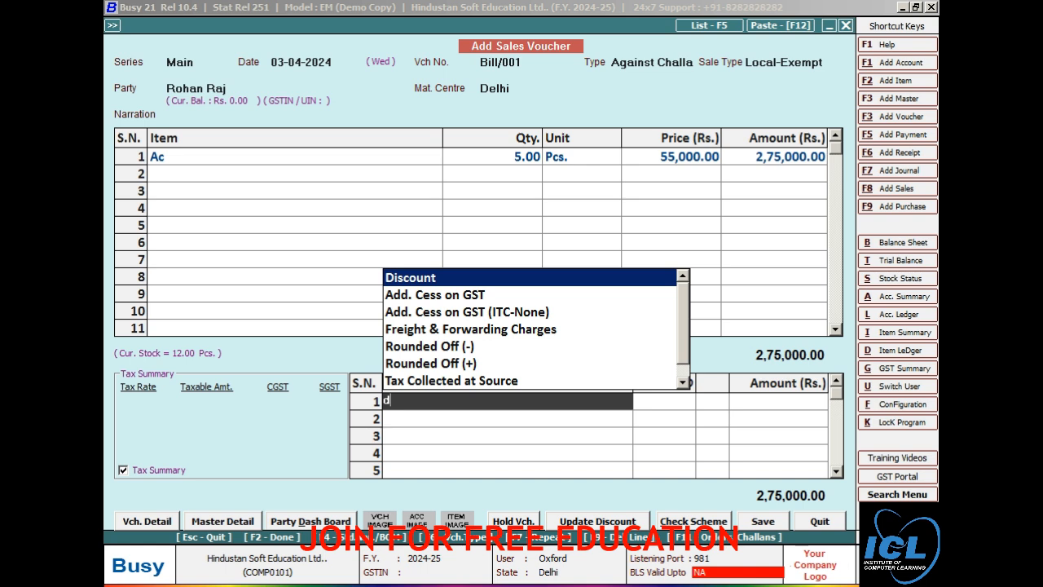
key(Return)
text(2)
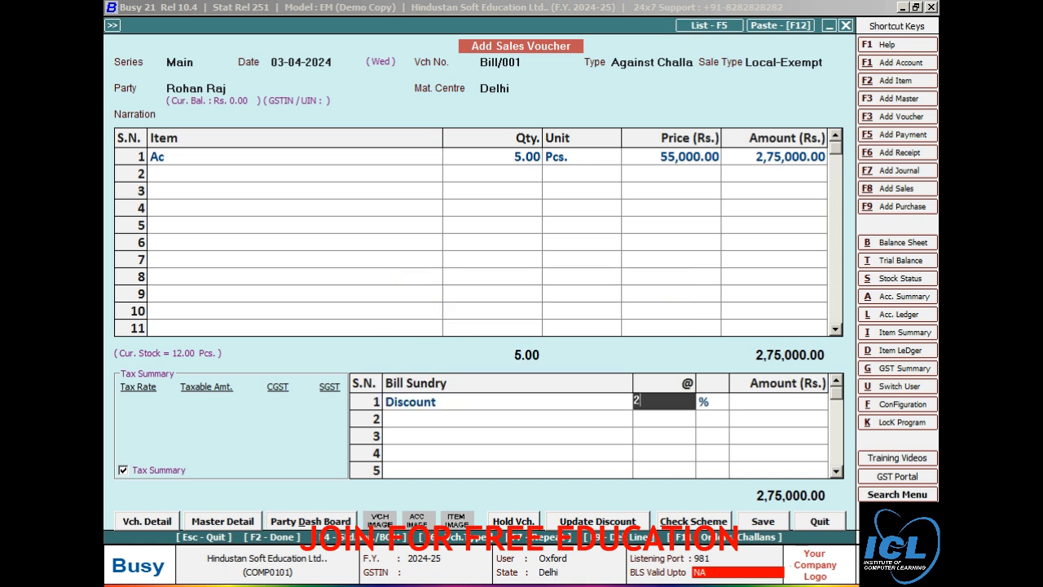
key(Return)
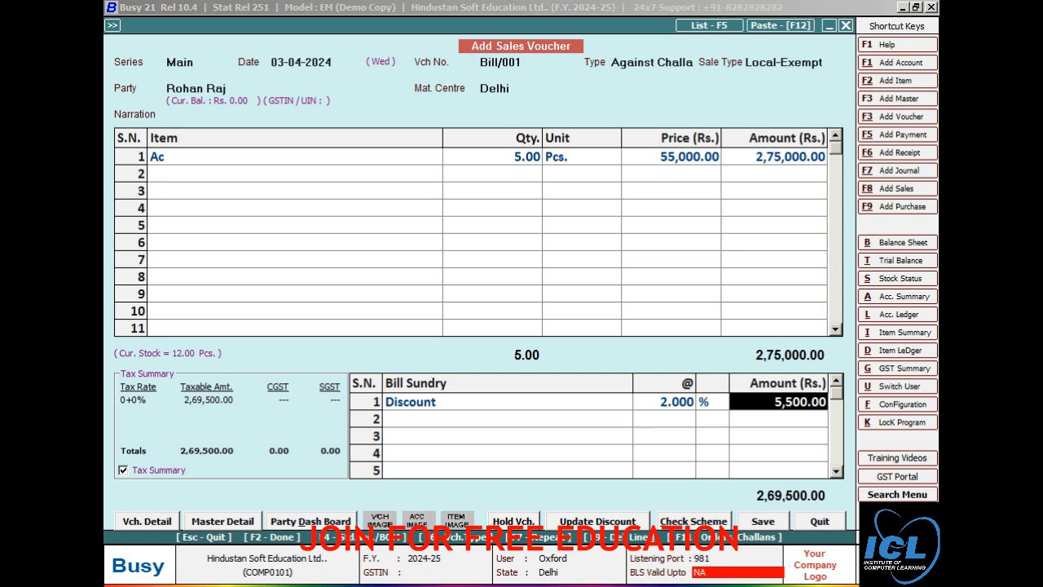
key(Return)
key(Return)
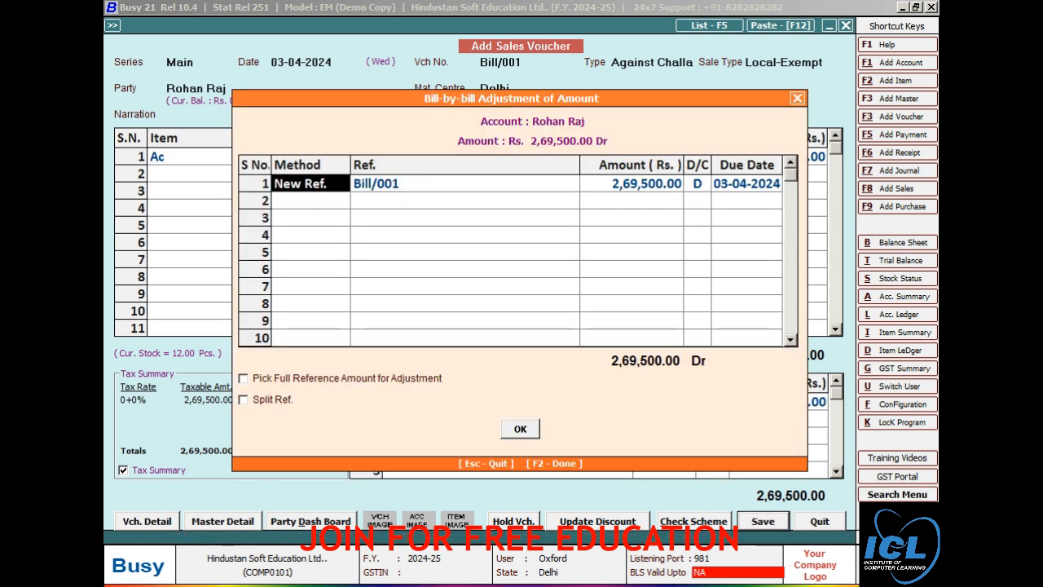
key(F2)
key(y)
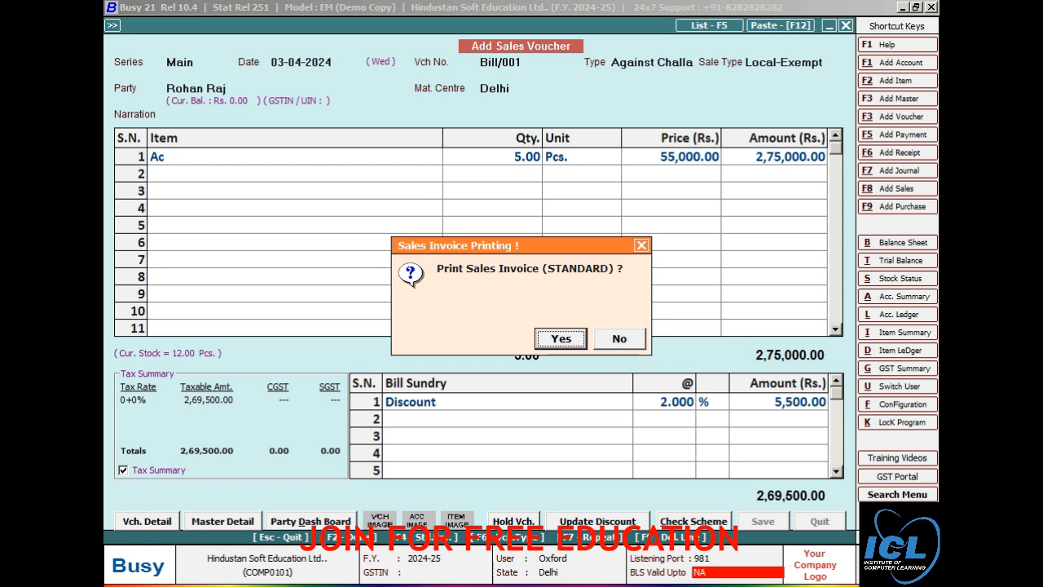
Step: Print Bill/001 in A5 (Half Page) invoice format and close the preview
key(Return)
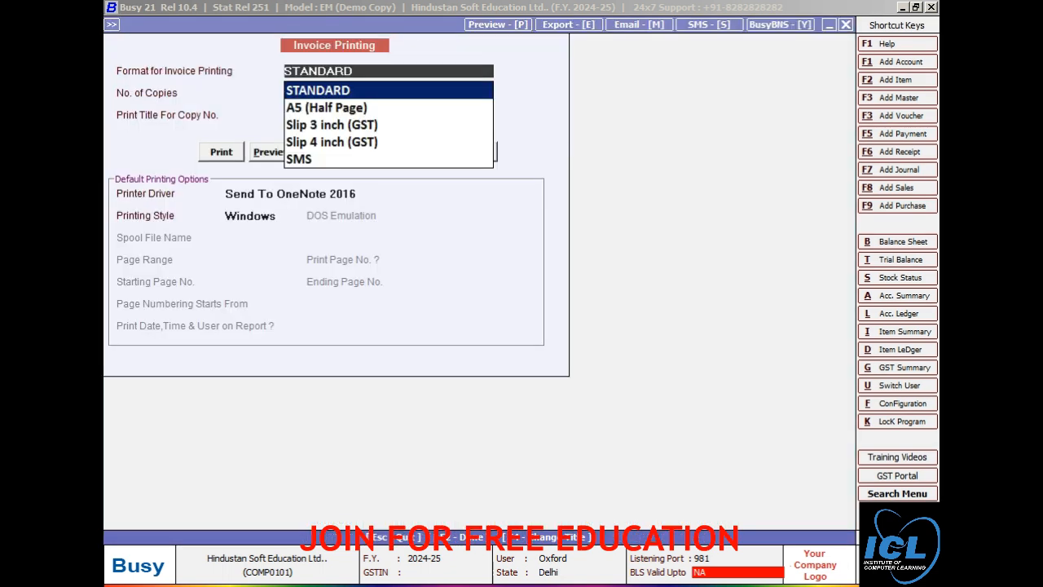
key(Down)
key(Up)
key(Down)
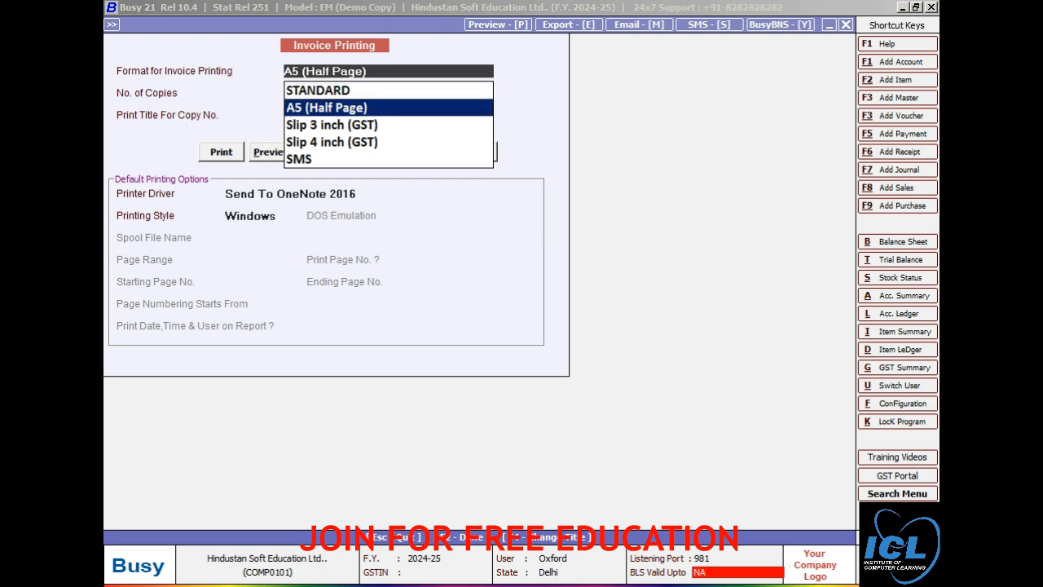
key(alt+p)
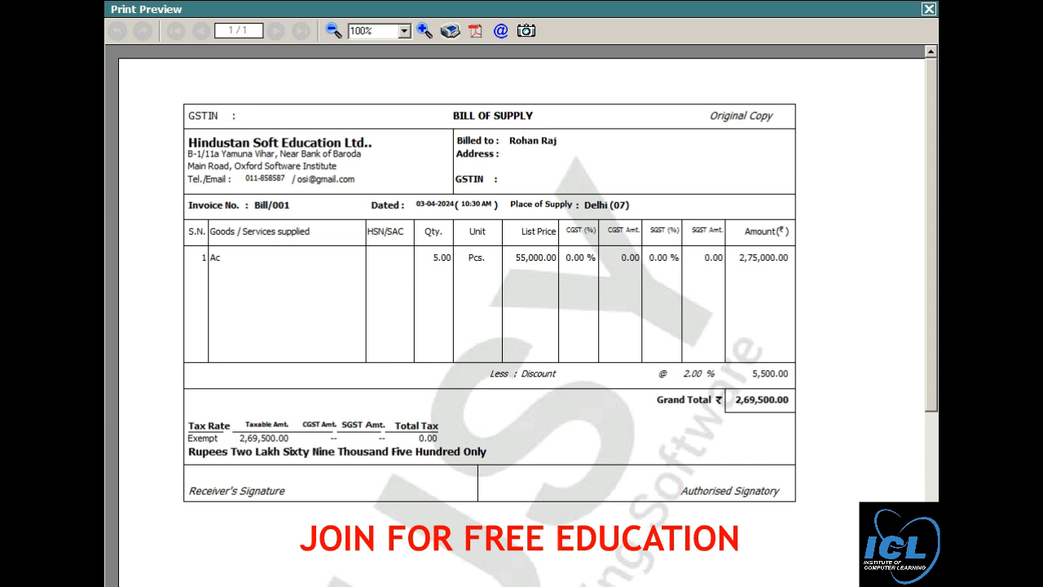
key(Escape)
key(Escape)
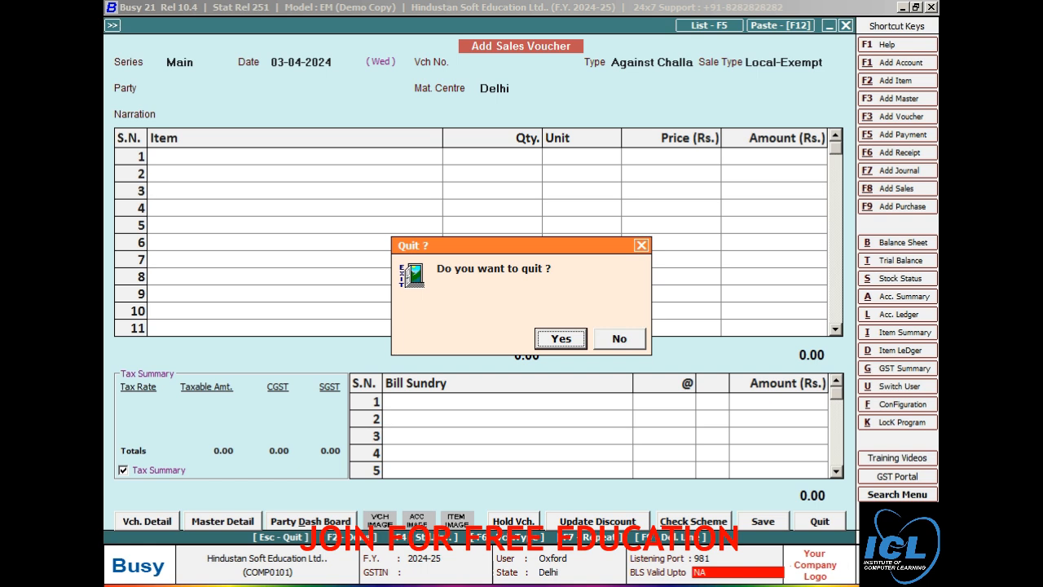
Step: Leave the sales voucher and start a new receipt voucher from Transactions
key(Return)
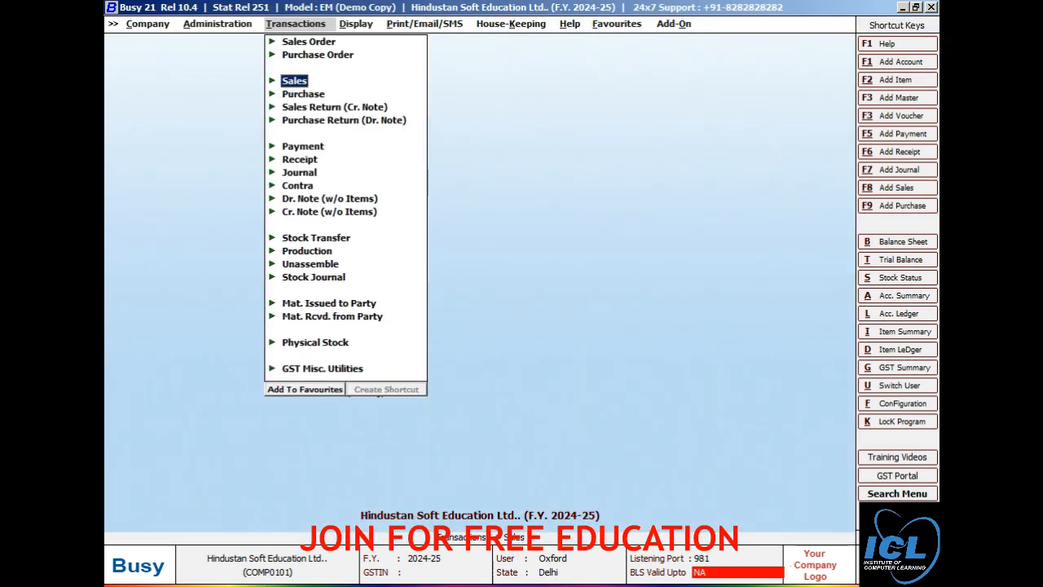
key(Down)
key(Down)
key(Down)
key(Down)
key(Down)
key(Down)
key(Down)
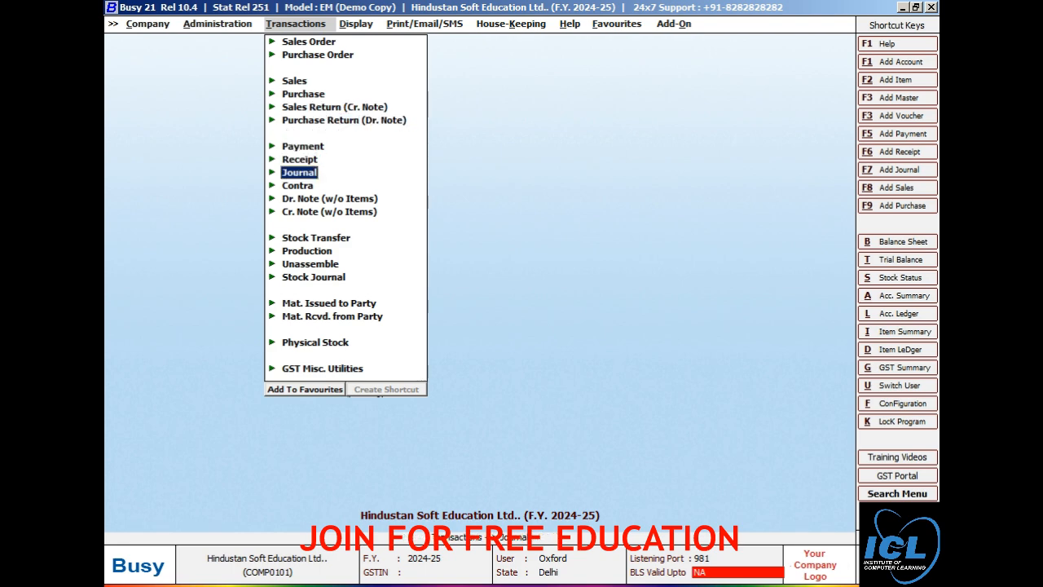
key(Up)
key(Up)
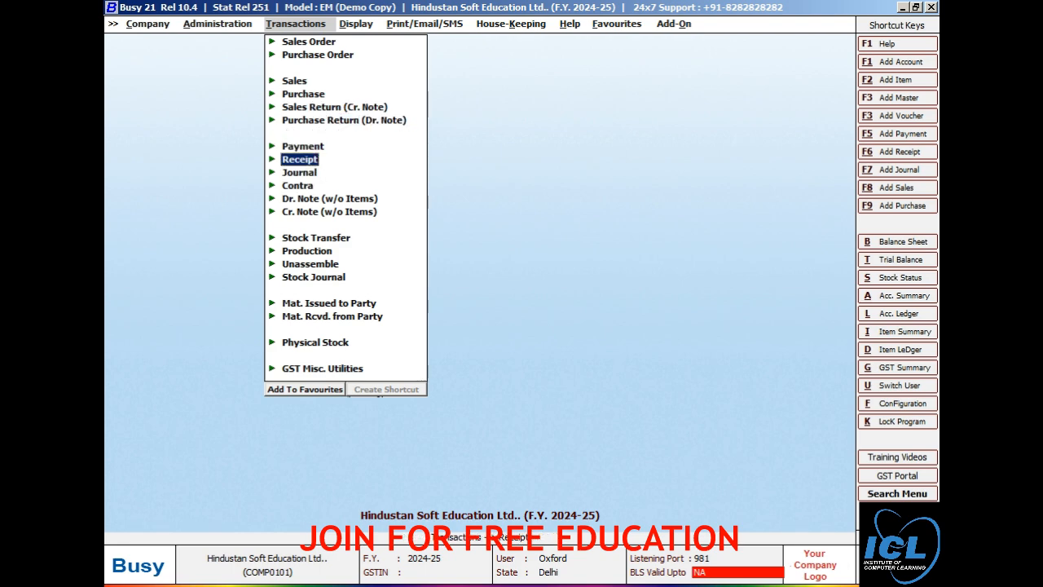
key(Return)
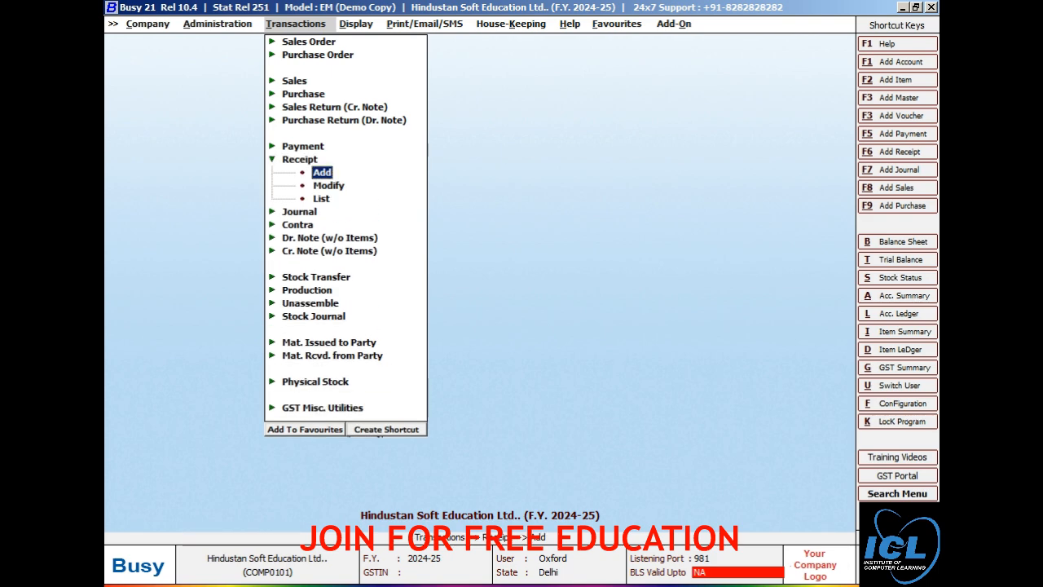
key(Return)
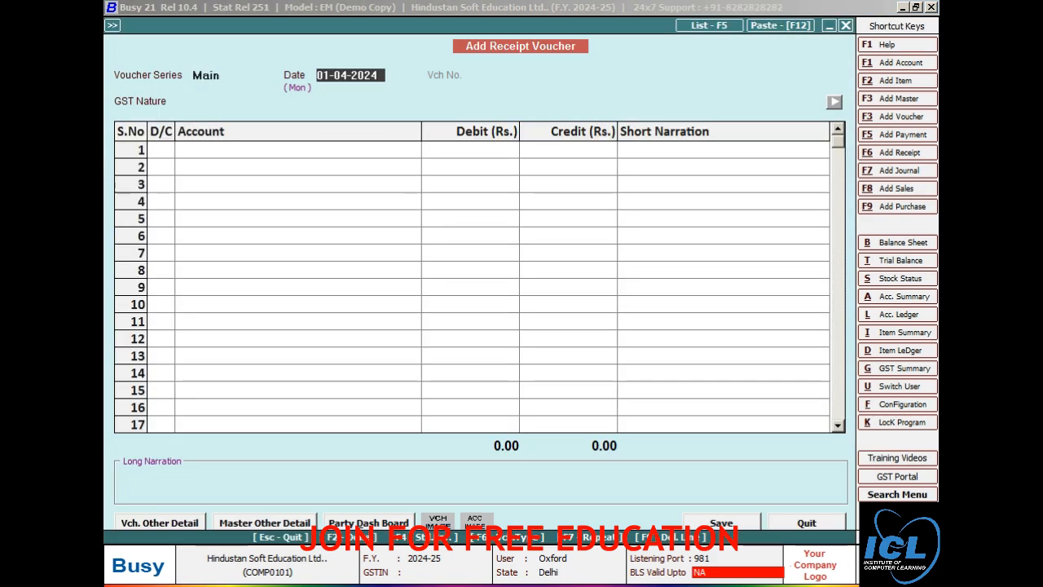
Step: Date the receipt 05-04-2024 and credit the customer's account with 269500
text(05-)
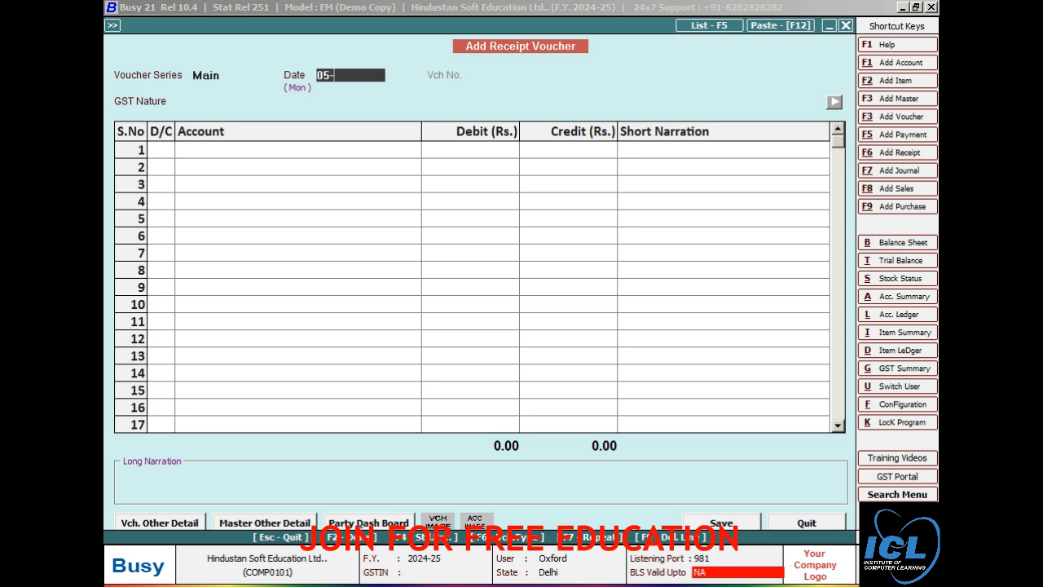
text(04)
key(Return)
key(Return)
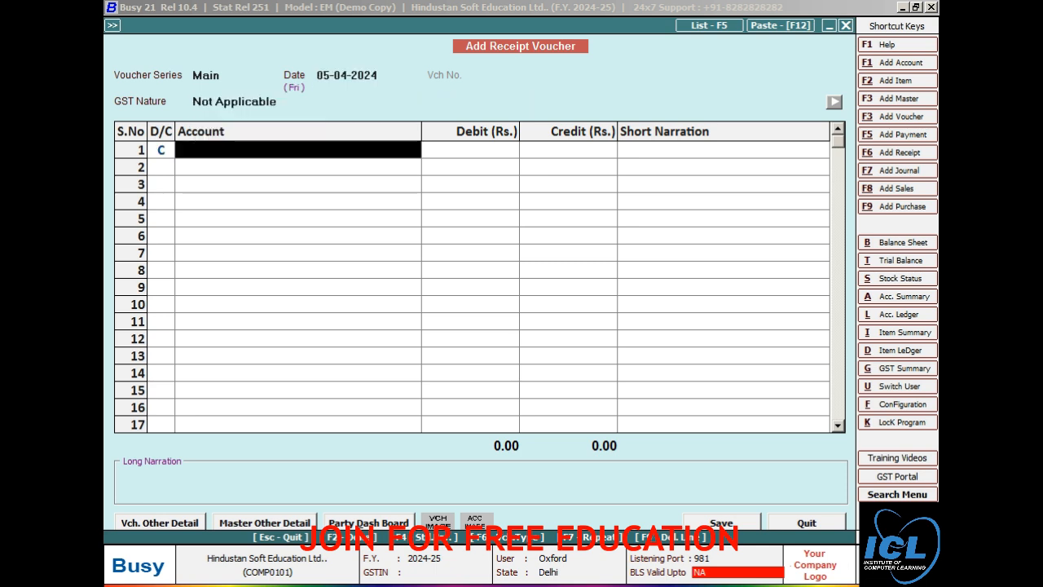
text(ro)
key(Return)
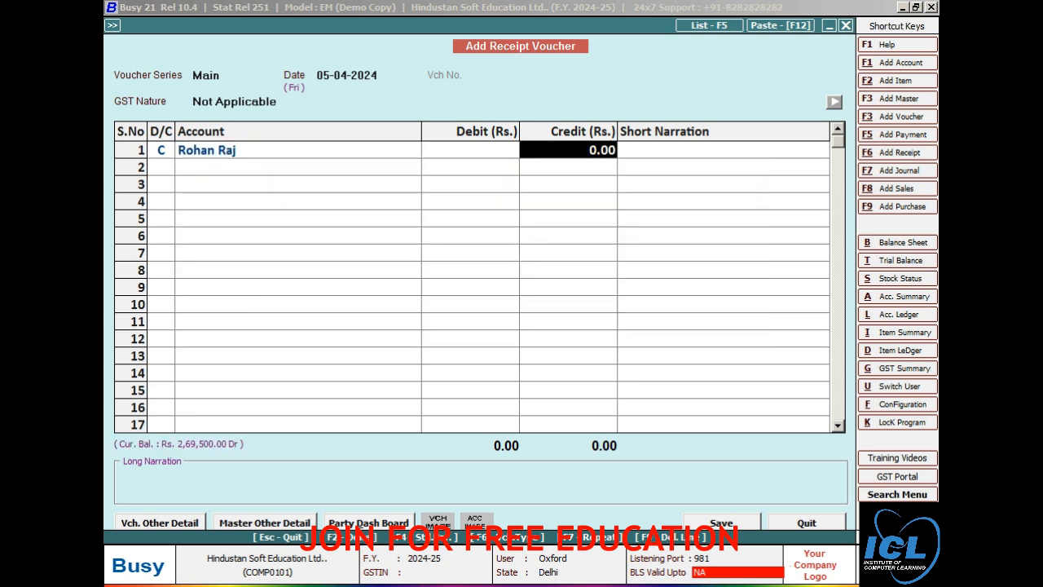
text(2695)
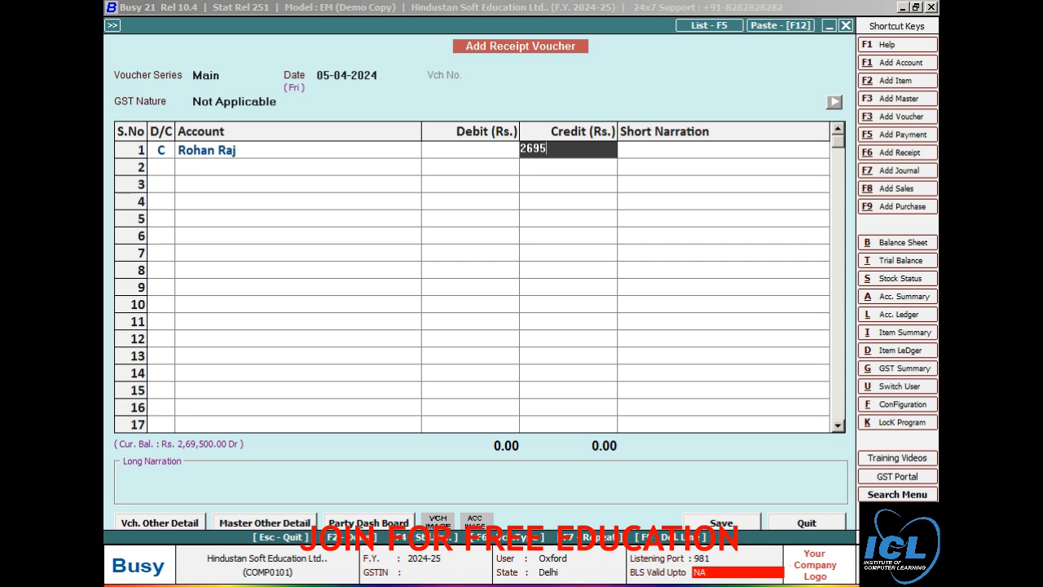
text(00)
Step: Adjust the 269500 credit against Bill/001 in the bill-by-bill adjustment
key(Return)
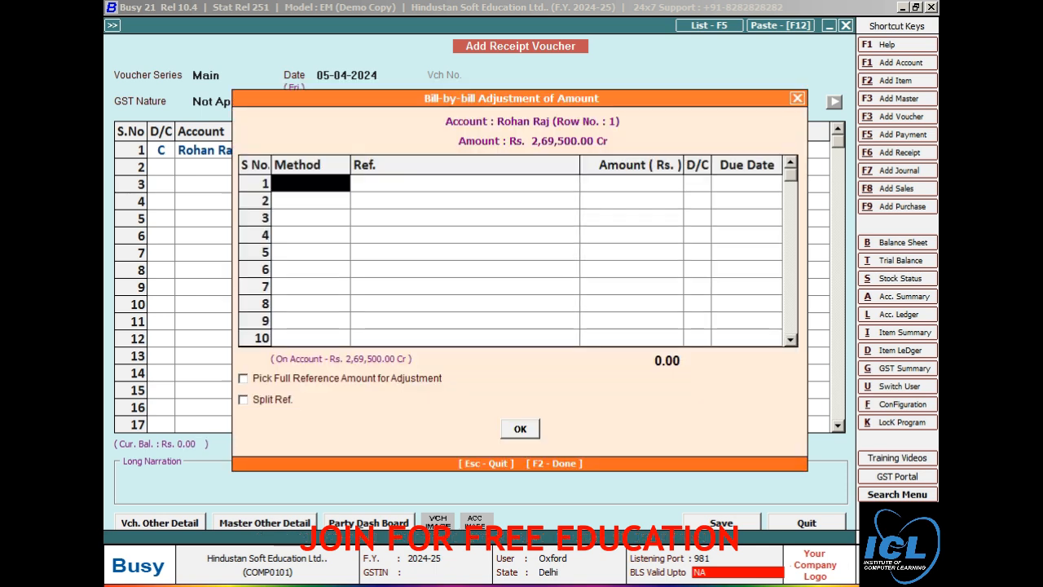
key(Return)
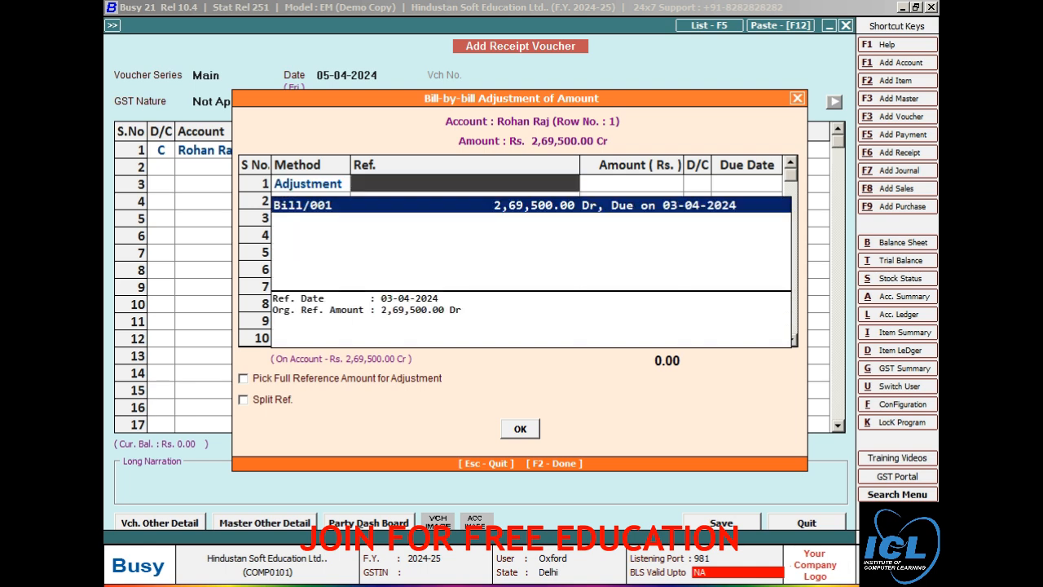
key(Return)
key(Return)
key(Return)
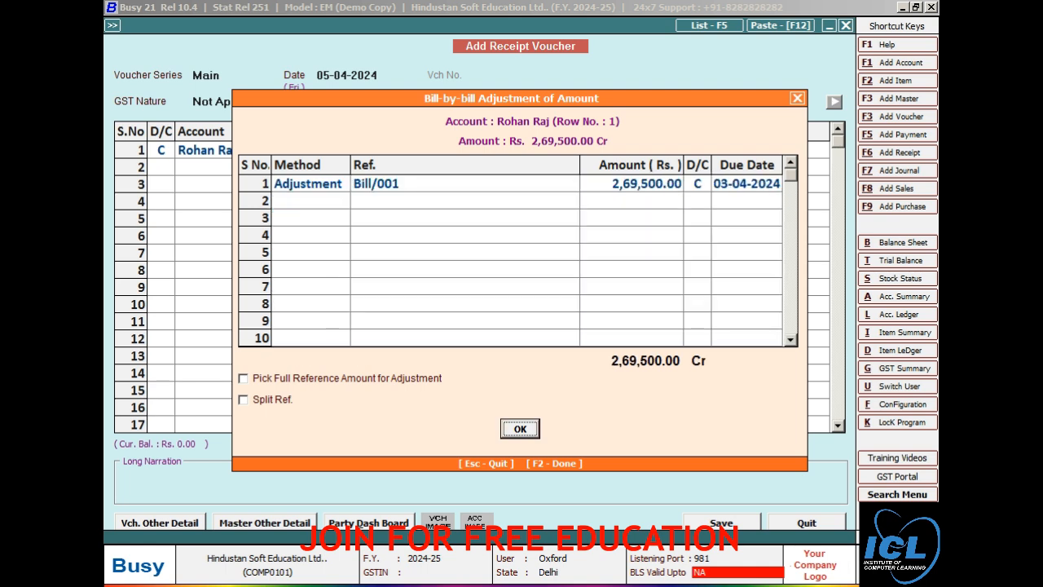
key(Return)
key(Return)
key(Return)
Step: Debit Axis Bank for 2,69,500, save the receipt despite the PAN warning, and close the entry
text(ax)
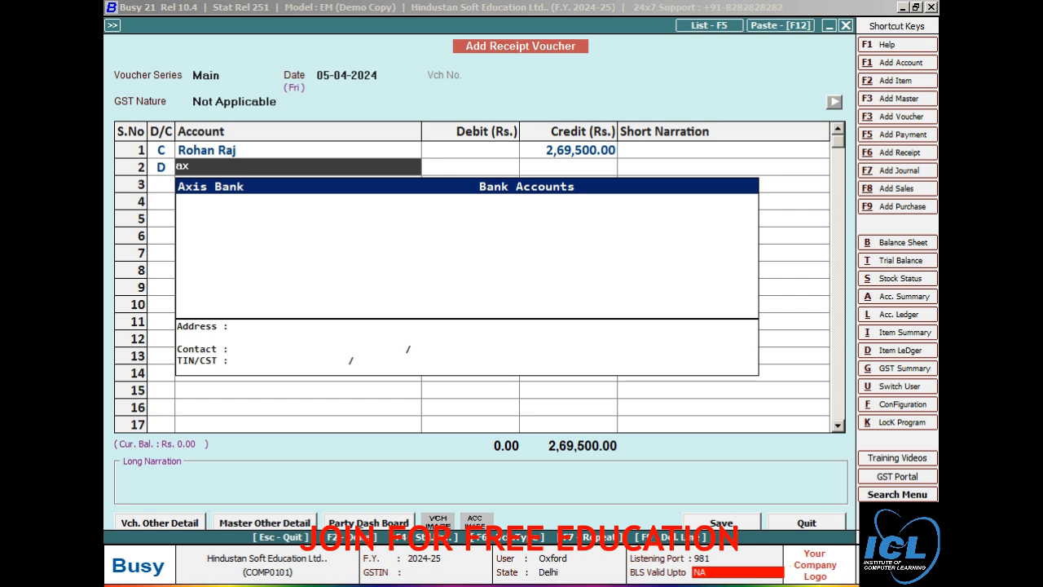
key(Return)
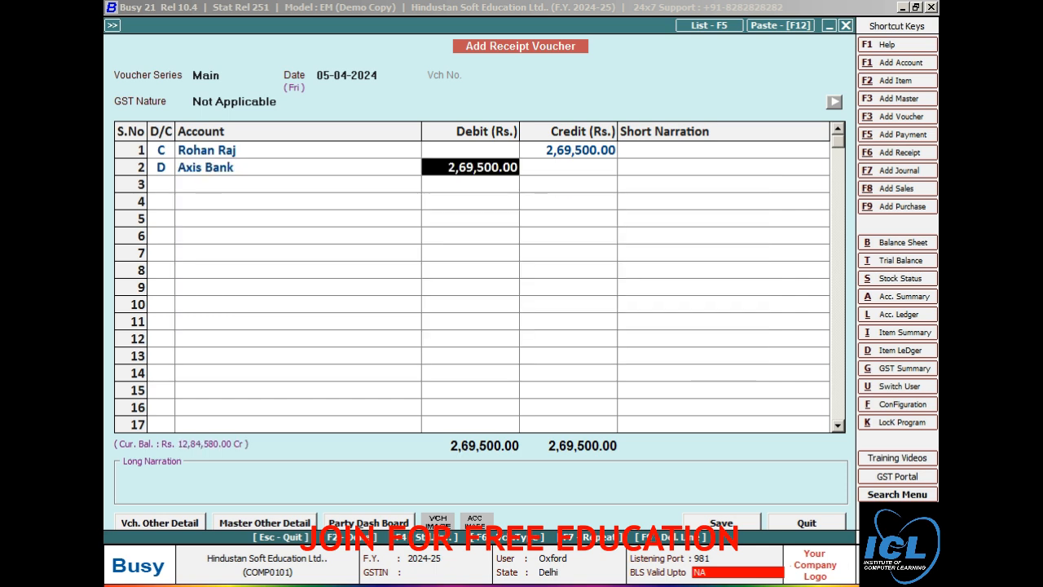
key(Return)
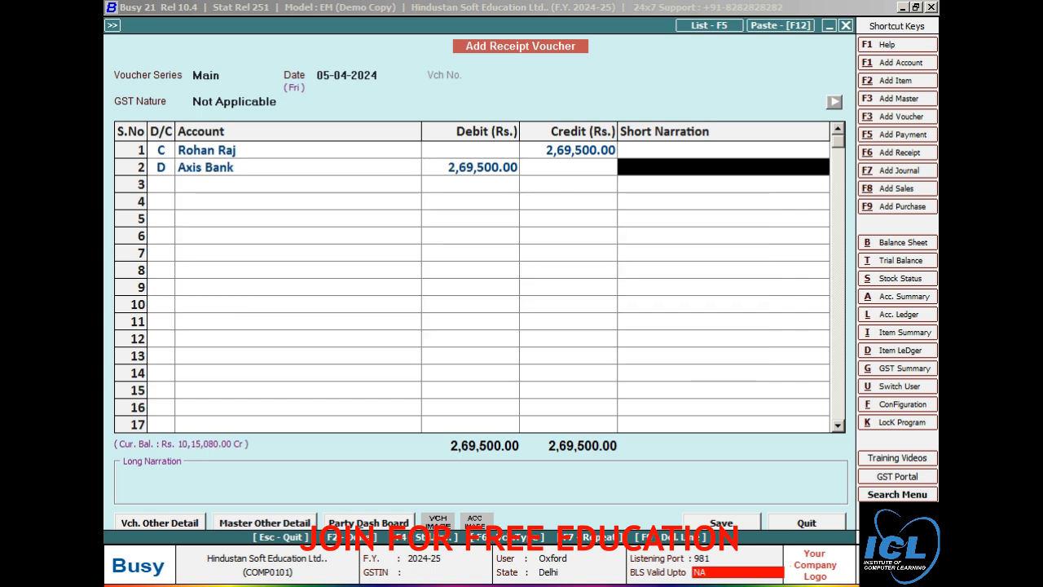
key(Return)
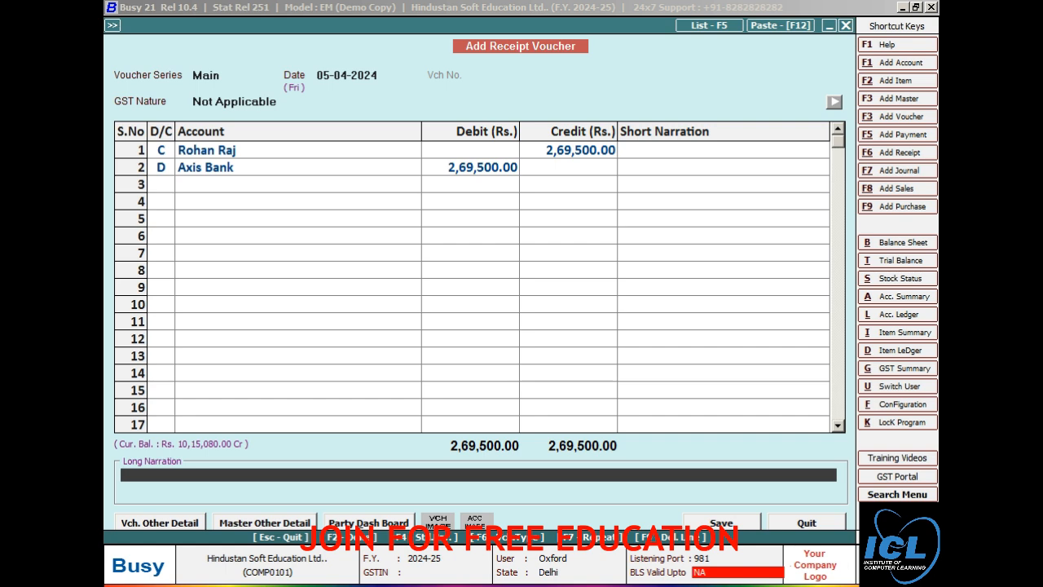
key(Return)
key(Return)
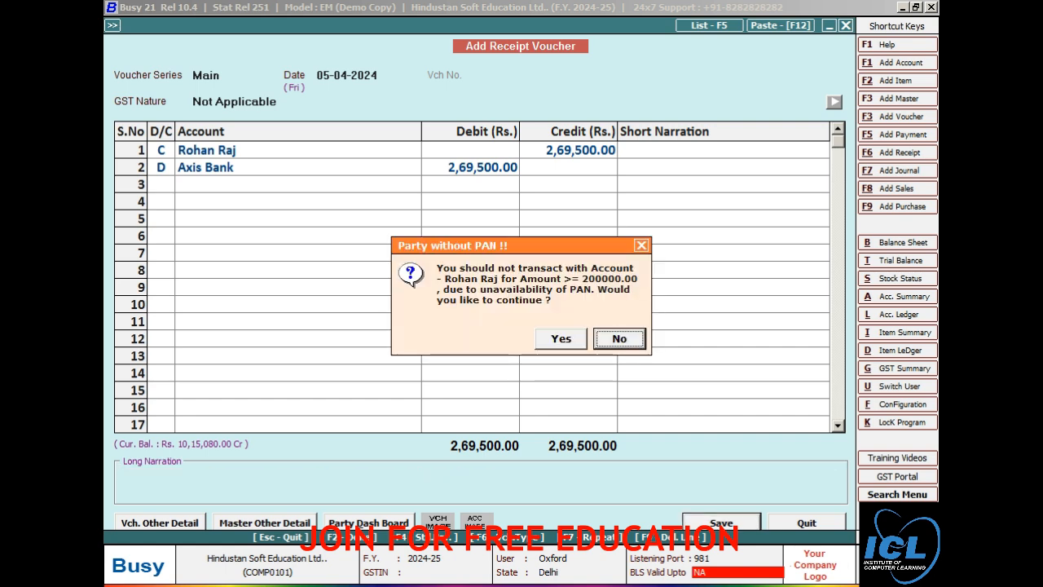
key(Left)
key(Return)
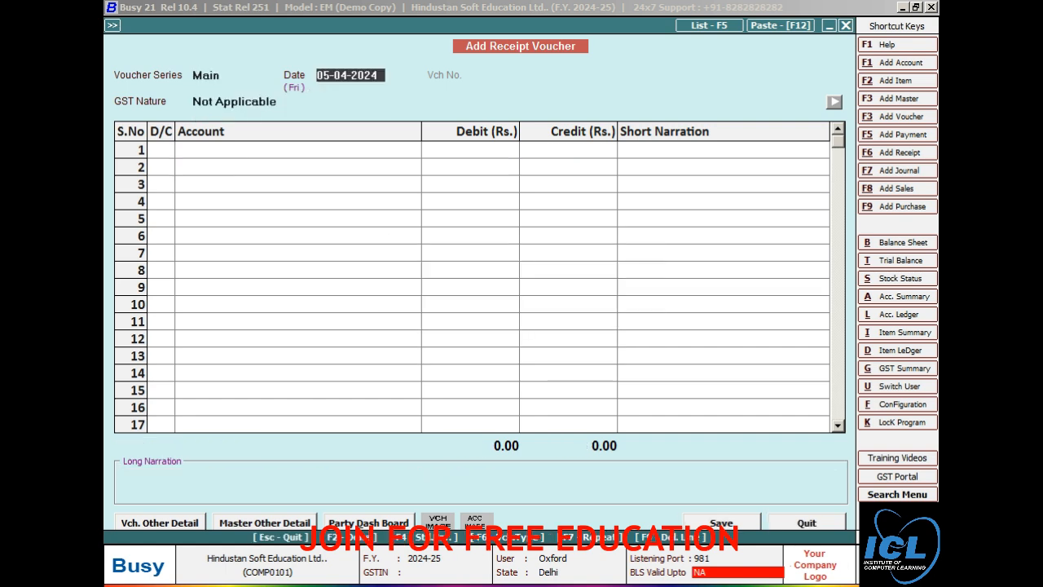
key(Escape)
key(Return)
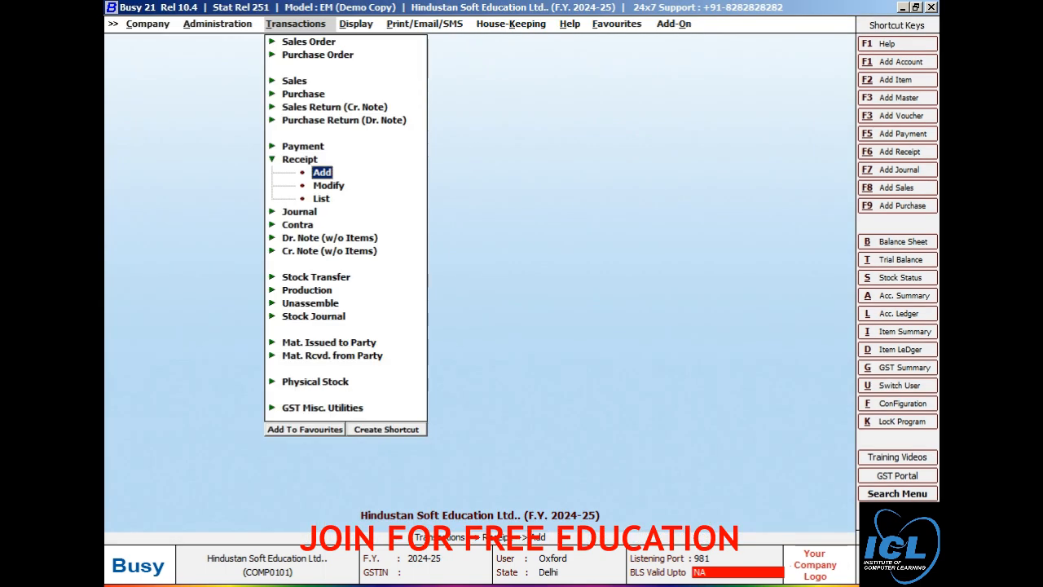
key(Escape)
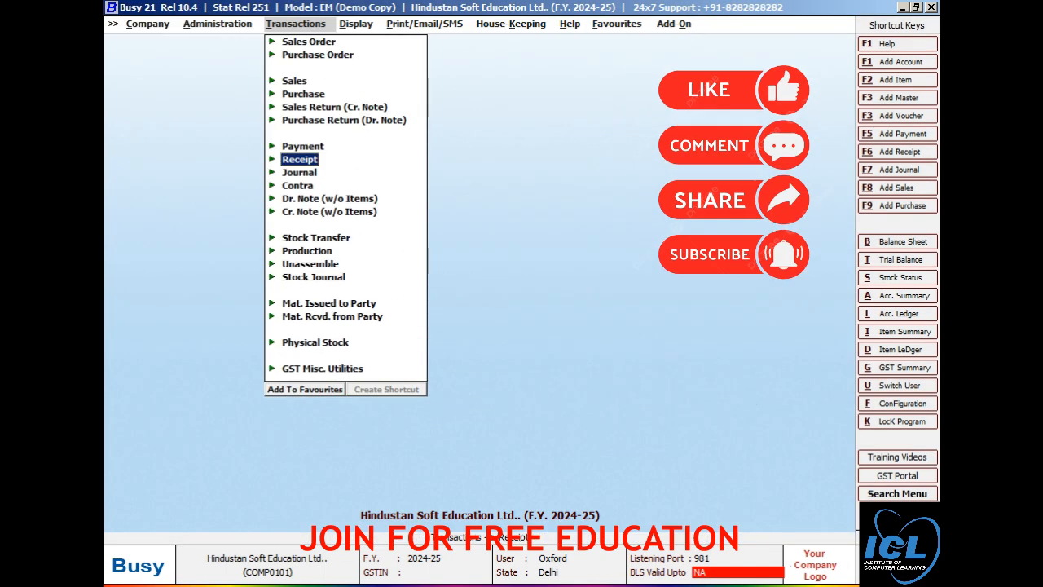